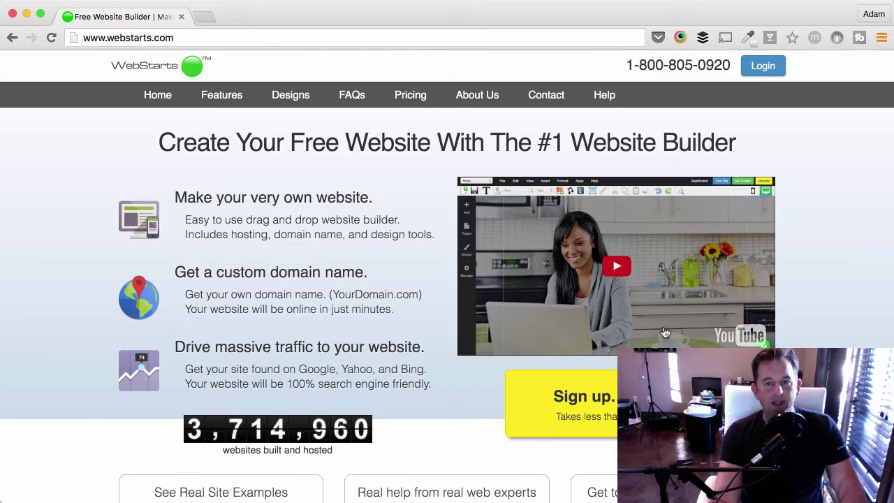
# Start a new site and scroll the design gallery to the Innovative Marketing Solutions template.
pyautogui.click(598, 406)
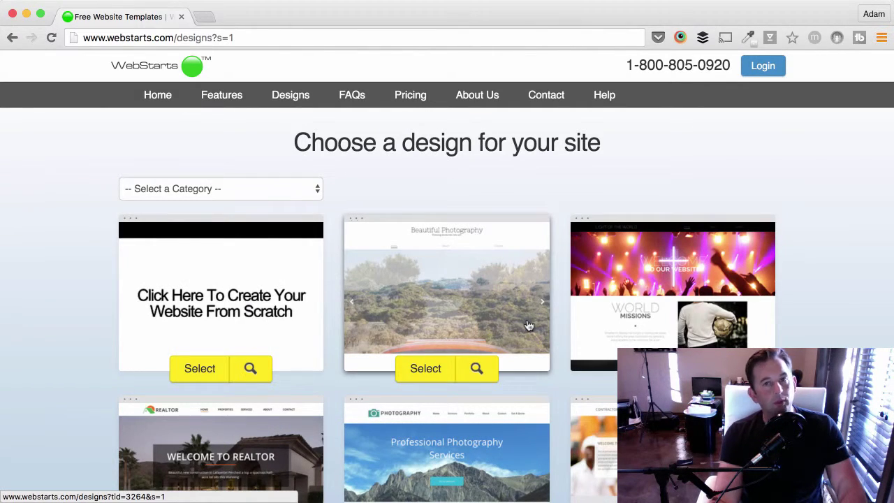
pyautogui.scroll(-5, 532, 325)
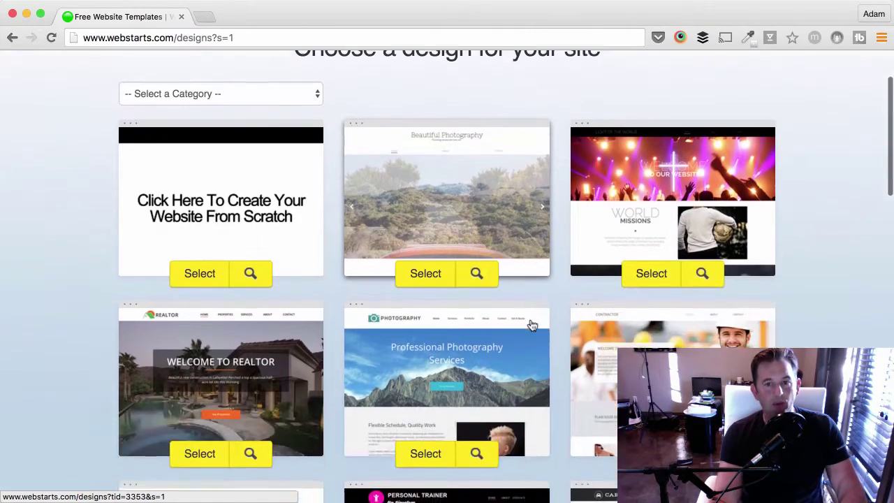
pyautogui.scroll(-12, 532, 325)
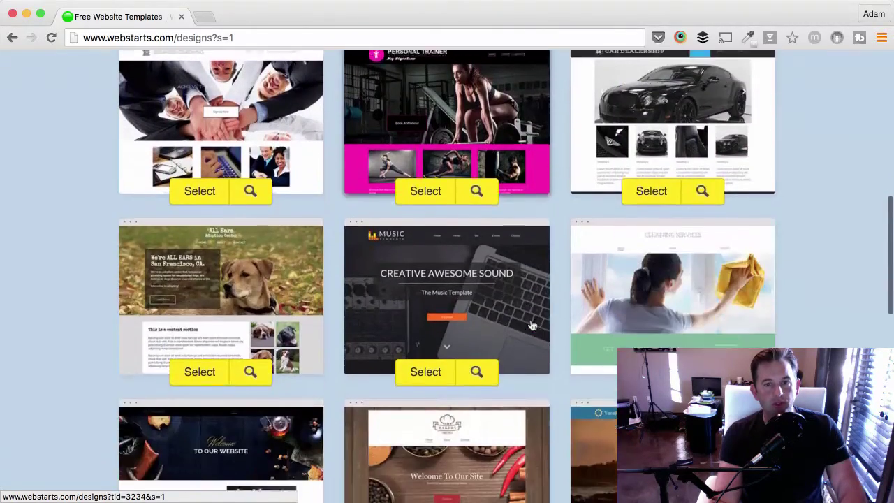
pyautogui.scroll(-10, 532, 325)
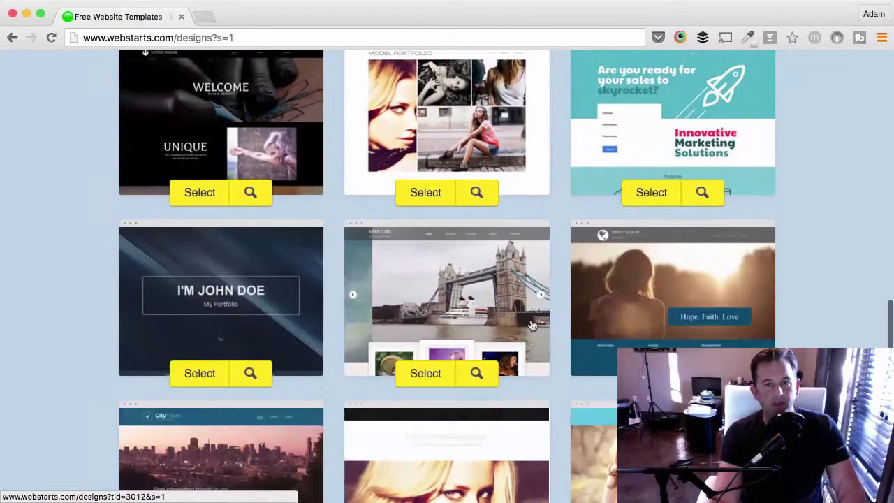
pyautogui.scroll(1, 658, 253)
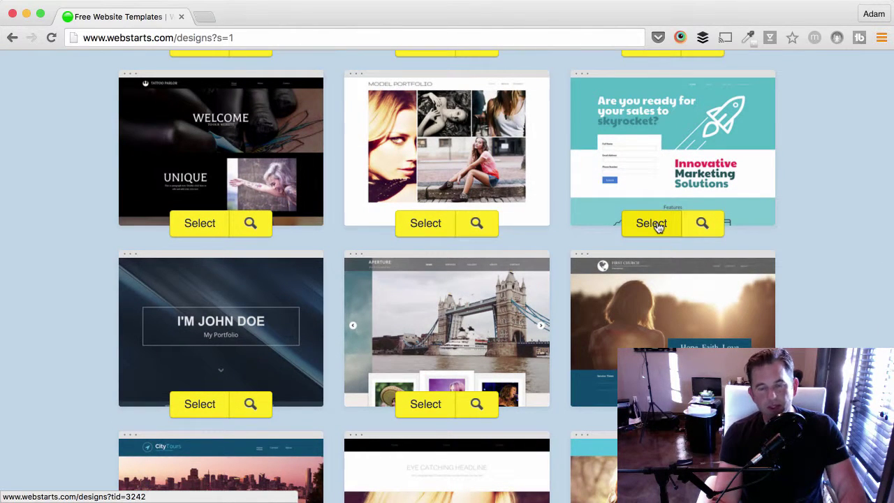
# Pick the rocket template and sign up with full name, e-mail, password and robot check.
pyautogui.click(657, 225)
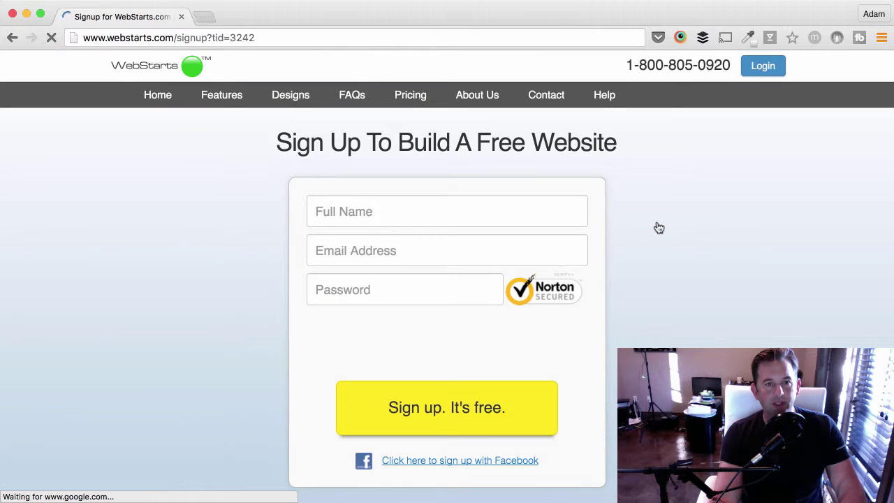
pyautogui.click(519, 217)
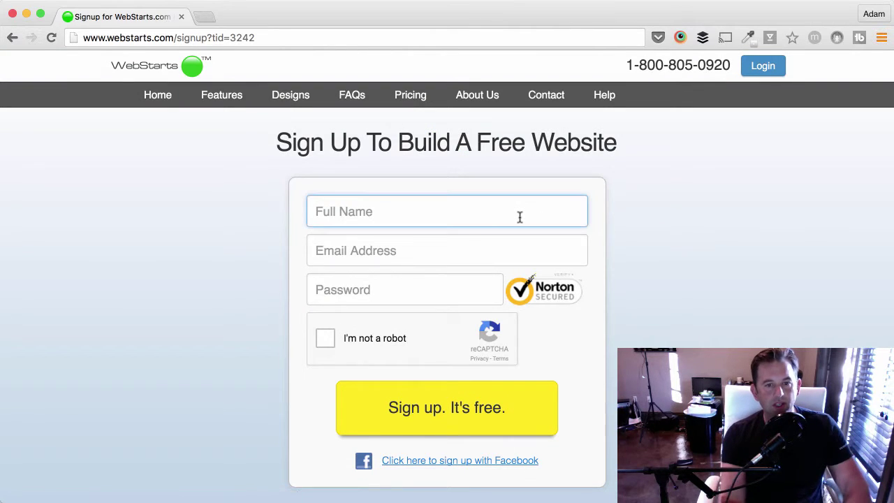
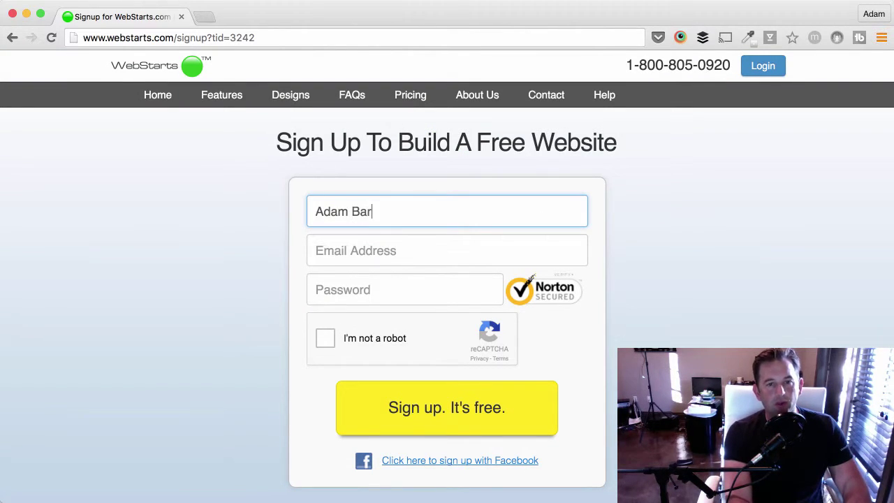
pyautogui.press('Tab')
pyautogui.write('adam')
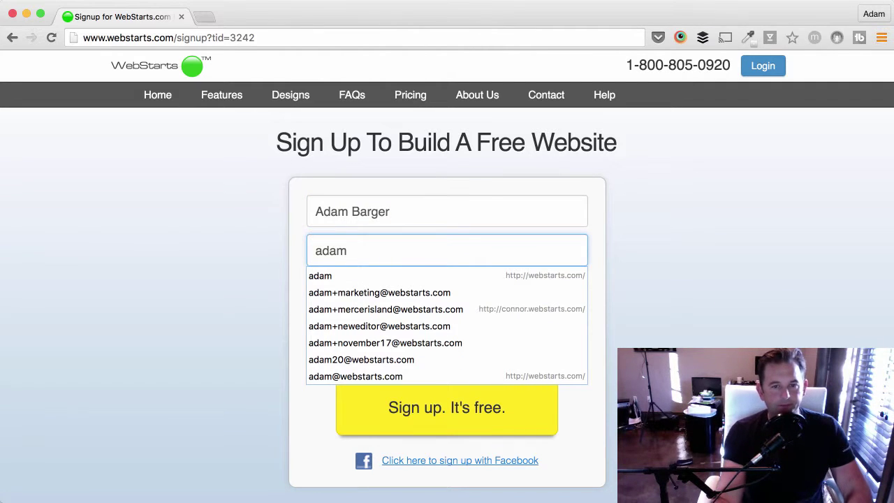
pyautogui.click(398, 326)
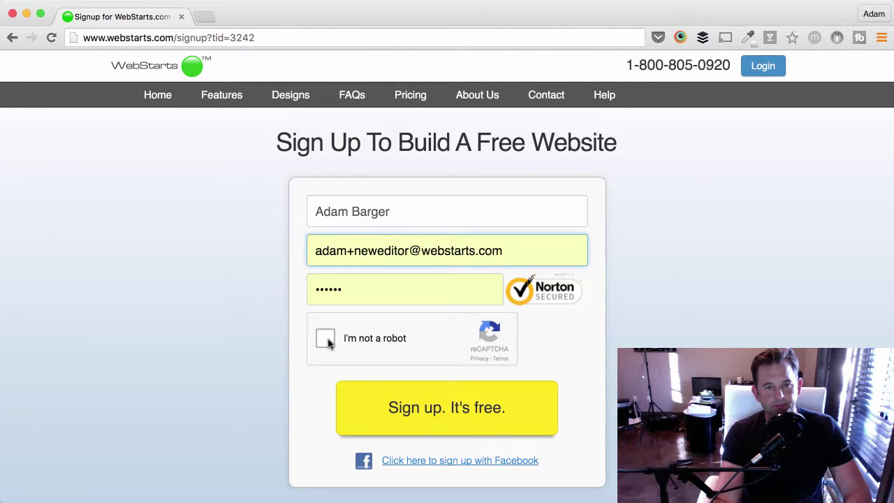
pyautogui.doubleClick(364, 288)
pyautogui.write('••••••')
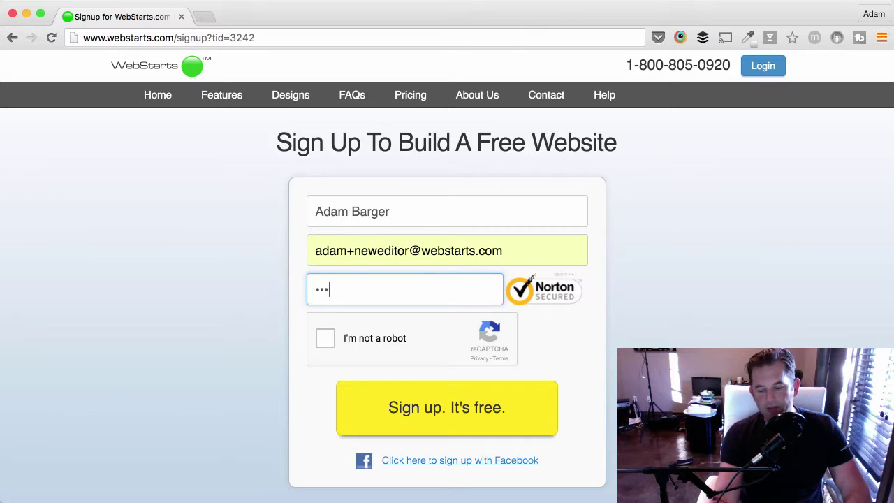
pyautogui.click(323, 340)
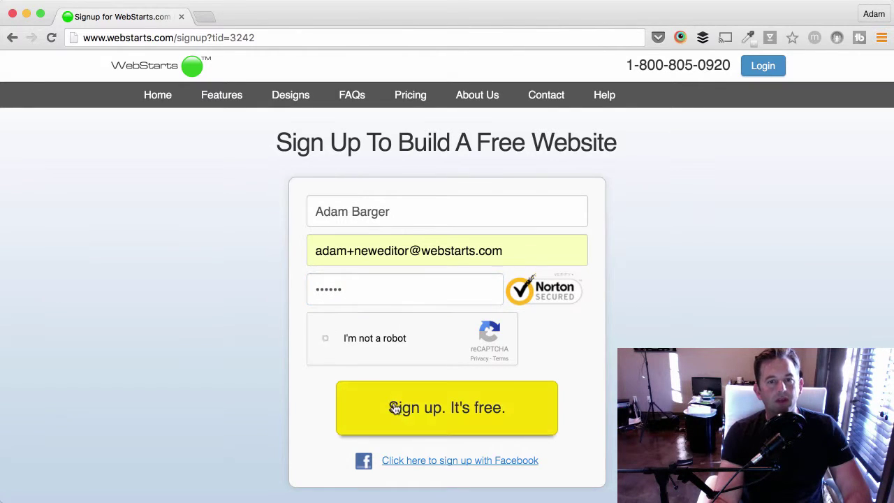
pyautogui.click(430, 406)
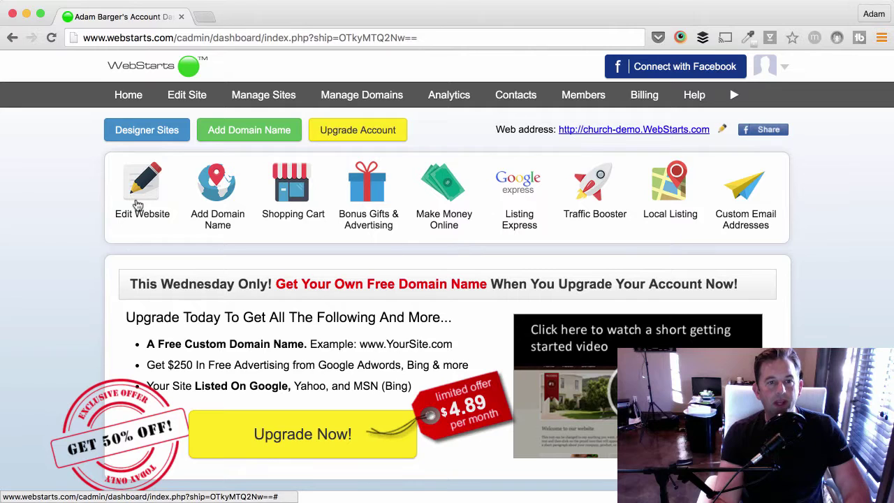
# Open the new site in the website editor with Edit Website.
pyautogui.click(141, 185)
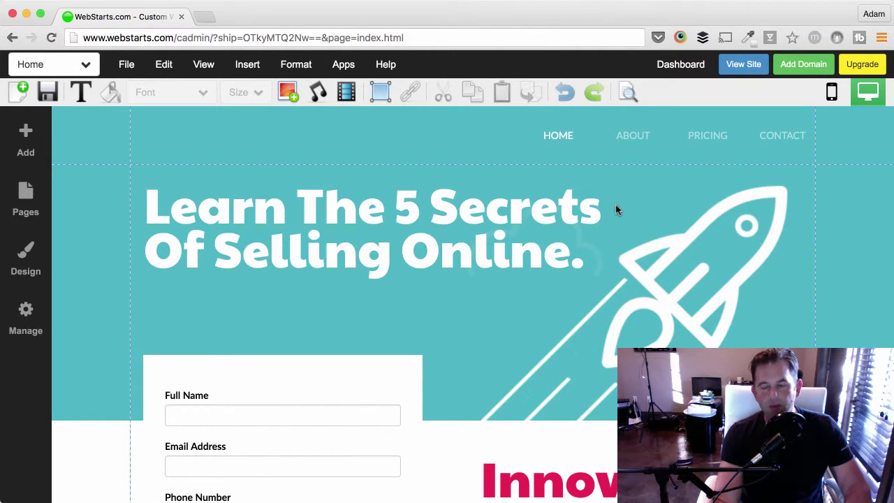
# Drag the headline box's bottom handle up to fit its two lines, then deselect it.
pyautogui.click(533, 220)
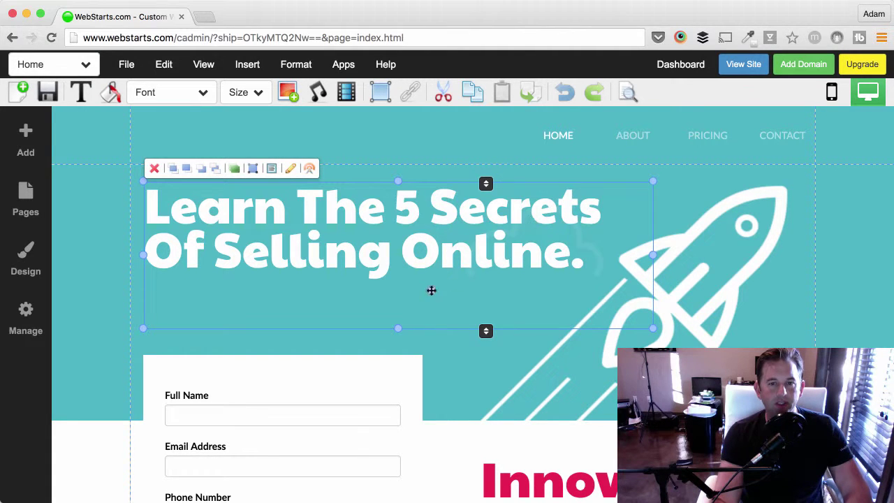
pyautogui.moveTo(397, 327); pyautogui.dragTo(397, 273)
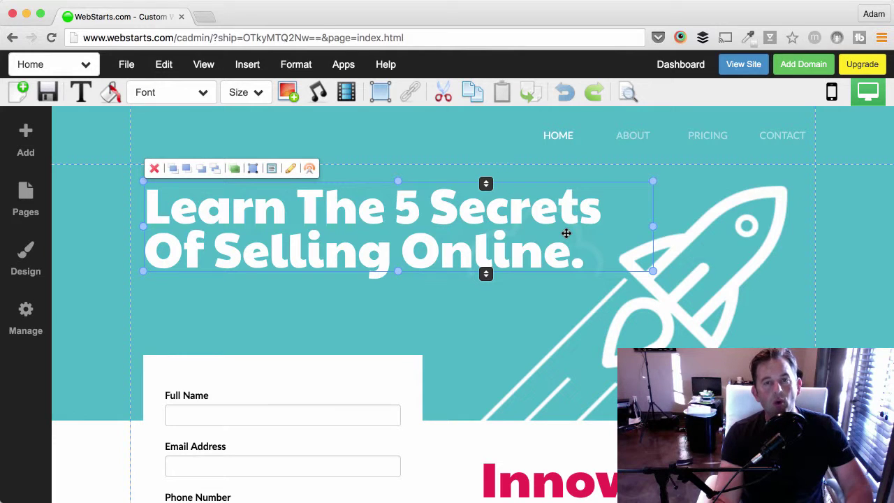
pyautogui.click(518, 295)
pyautogui.click(532, 260)
pyautogui.doubleClick(532, 260)
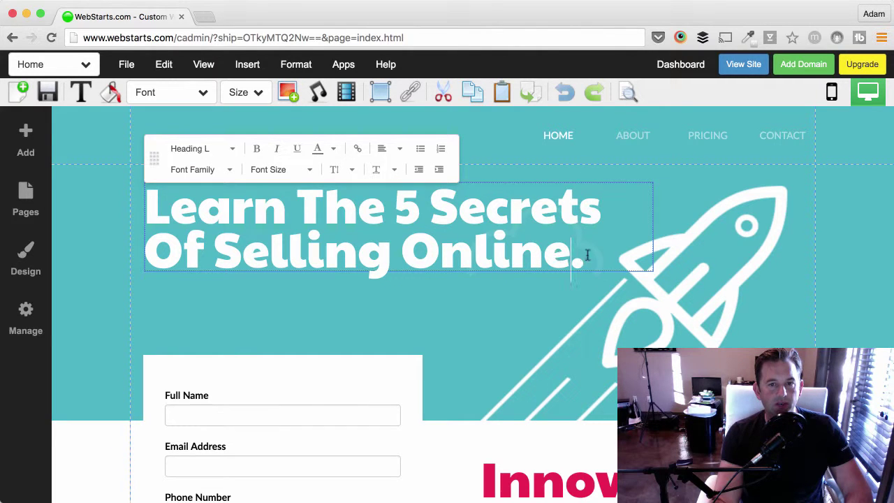
pyautogui.moveTo(594, 256); pyautogui.dragTo(151, 200)
pyautogui.click(307, 295)
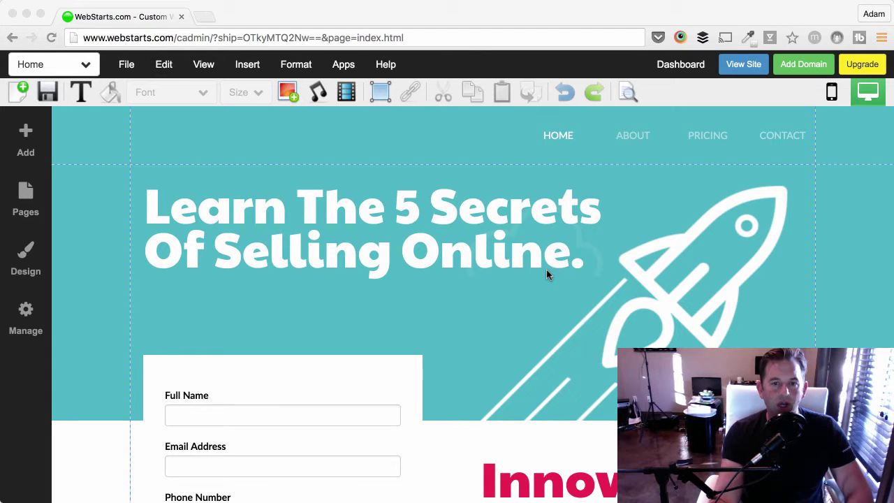
# Nudge the signup form box and its inner form element upward.
pyautogui.scroll(-2, 546, 273)
pyautogui.scroll(-1, 547, 273)
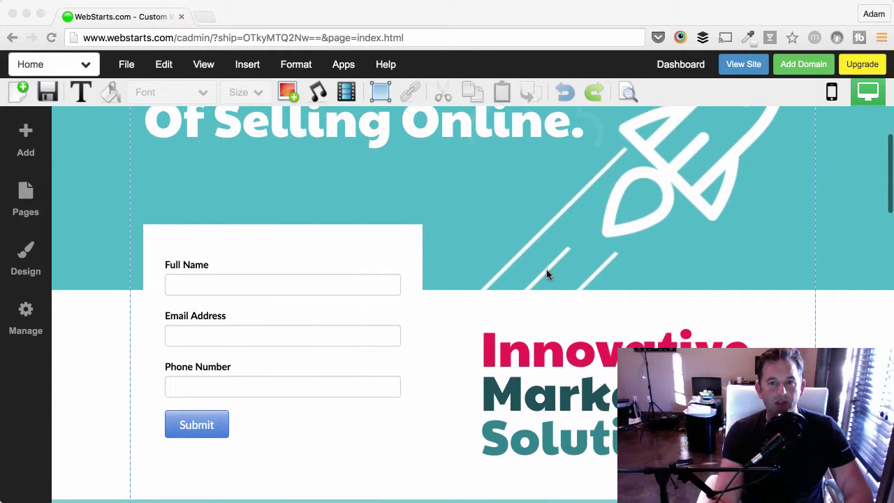
pyautogui.scroll(3, 547, 273)
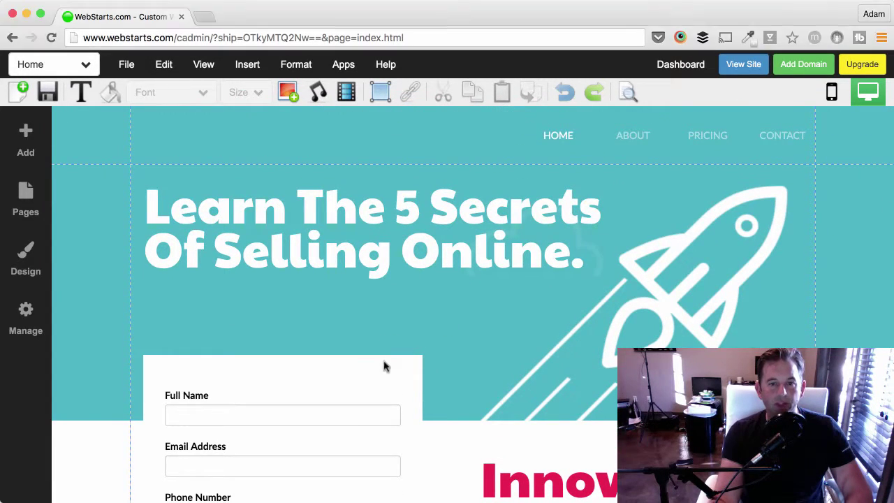
pyautogui.moveTo(379, 370); pyautogui.dragTo(381, 310)
pyautogui.click(351, 422)
pyautogui.moveTo(352, 421); pyautogui.dragTo(353, 355)
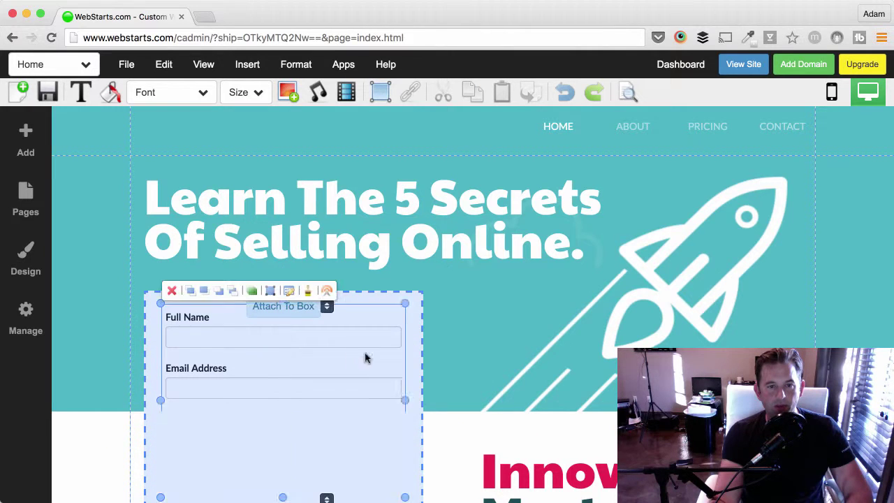
# Send the lower white section to the back so the form's Phone Number and Submit show.
pyautogui.click(447, 359)
pyautogui.scroll(-3, 431, 383)
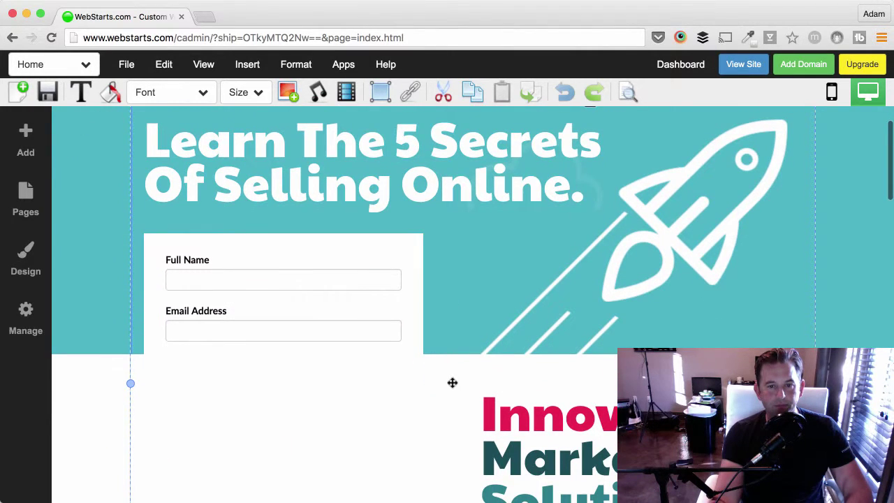
pyautogui.click(451, 381)
pyautogui.click(126, 340)
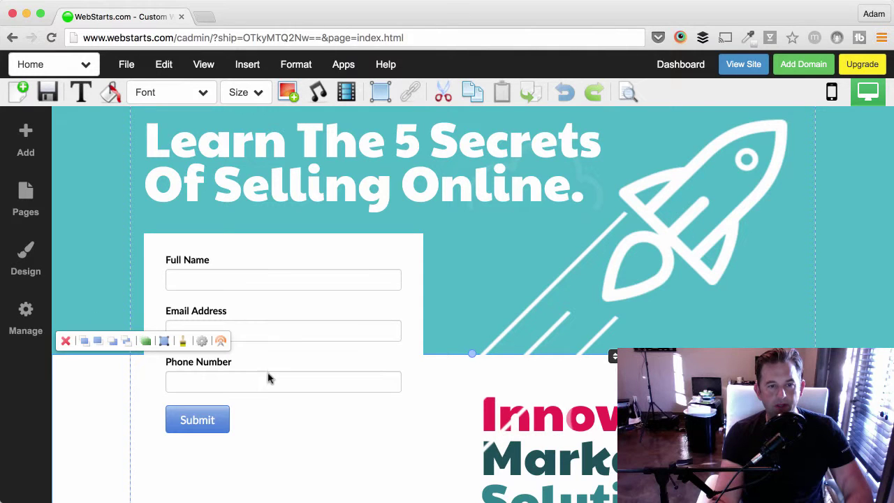
pyautogui.scroll(-2, 282, 384)
pyautogui.scroll(-2, 282, 385)
pyautogui.scroll(7, 281, 383)
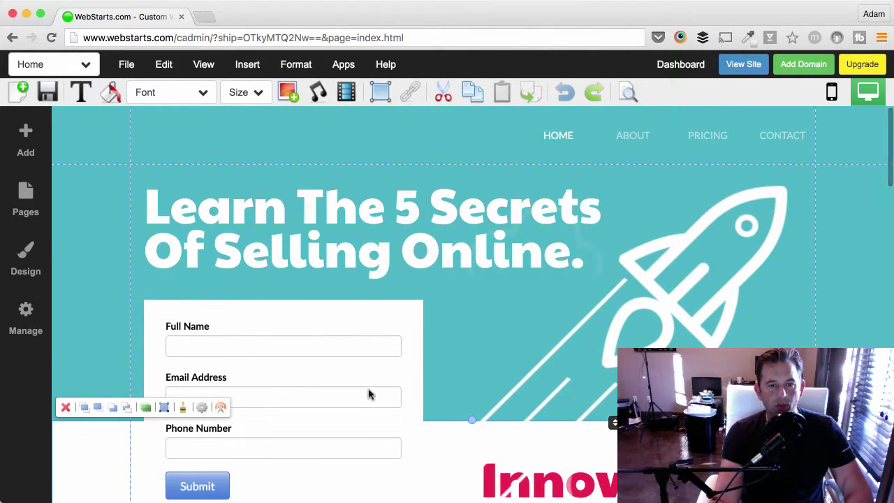
pyautogui.click(474, 361)
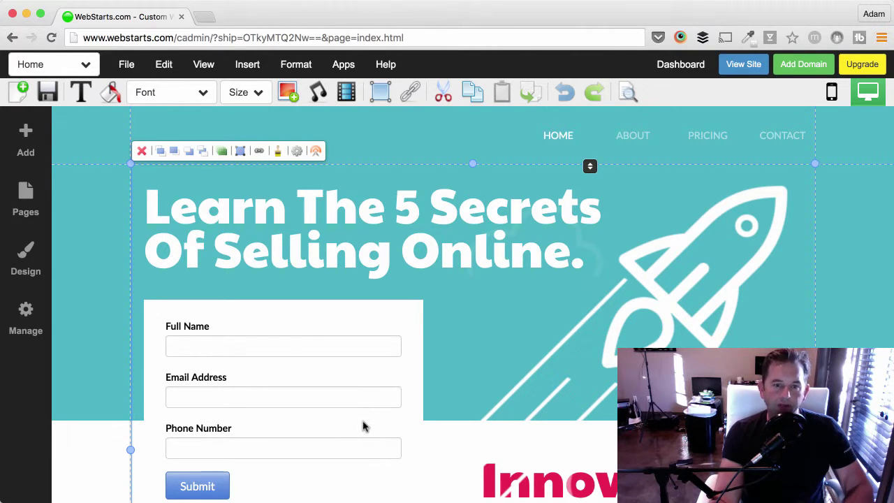
# Move the headline text box up about 24 px.
pyautogui.click(377, 248)
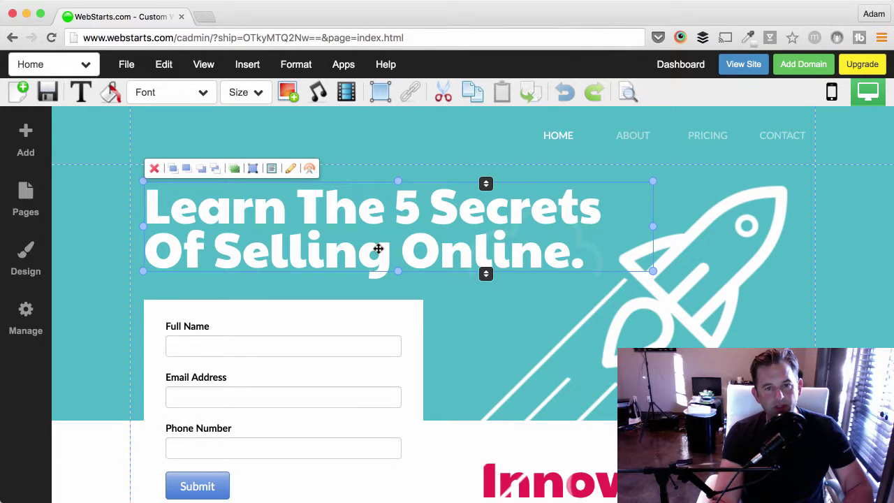
pyautogui.moveTo(378, 248); pyautogui.dragTo(377, 236)
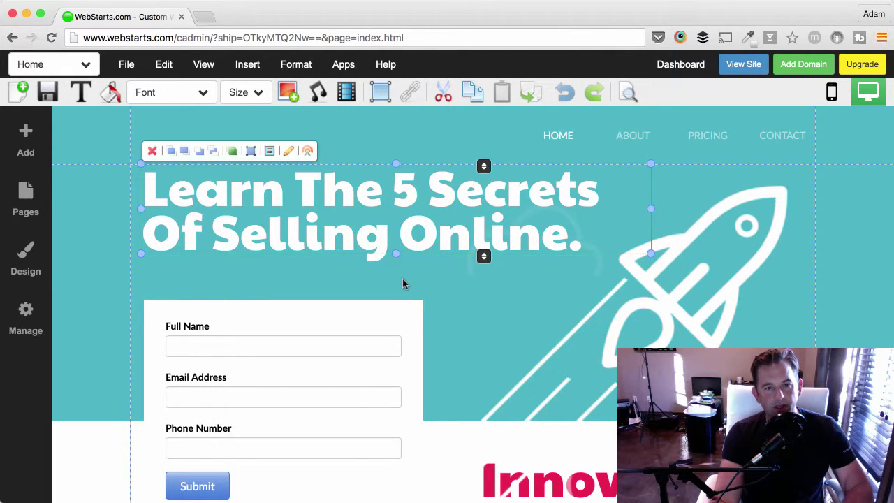
pyautogui.click(386, 310)
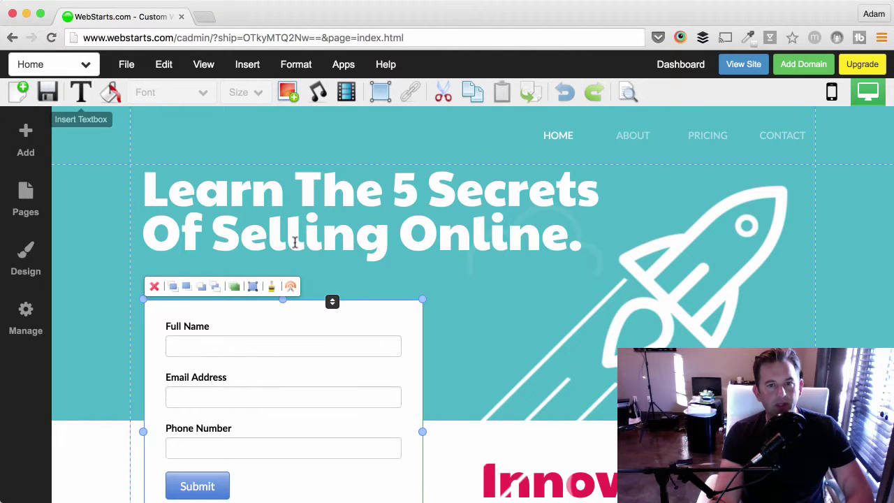
pyautogui.click(428, 289)
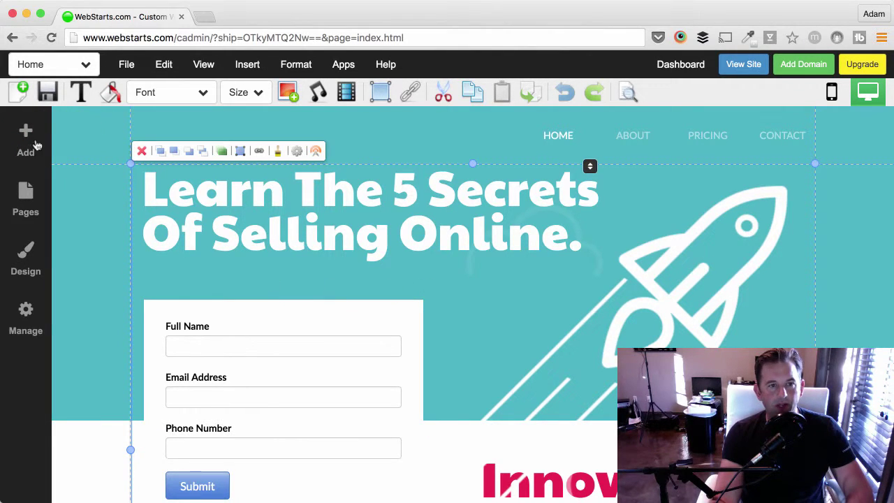
# Add a Heading Medium title under the headline and stretch it wider to the right.
pyautogui.click(28, 146)
pyautogui.click(98, 199)
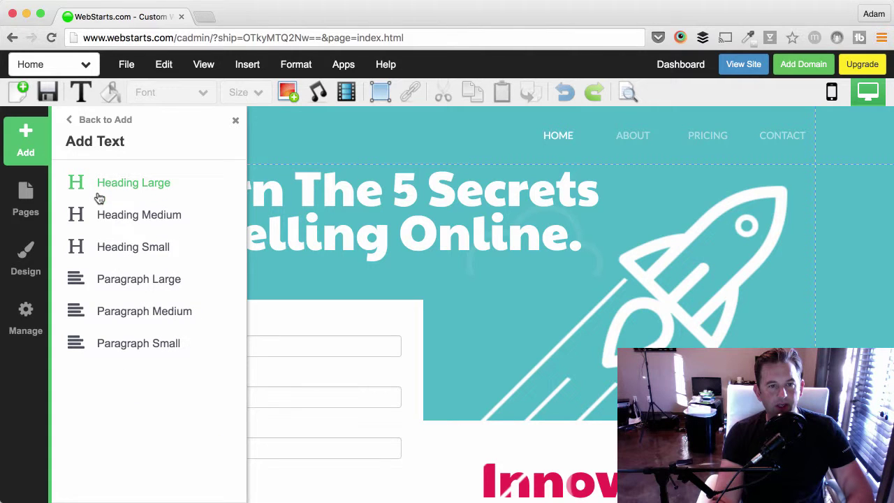
pyautogui.click(143, 221)
pyautogui.moveTo(213, 187); pyautogui.dragTo(223, 282)
pyautogui.moveTo(358, 277); pyautogui.dragTo(585, 276)
pyautogui.doubleClick(420, 284)
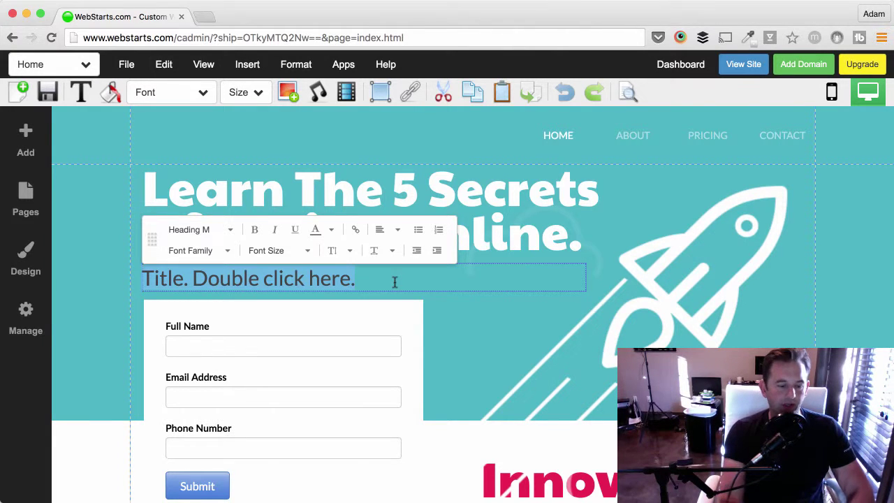
# Type 'Fill out the form below and get my best selling book.' as the subtitle.
pyautogui.write('Fill ou')
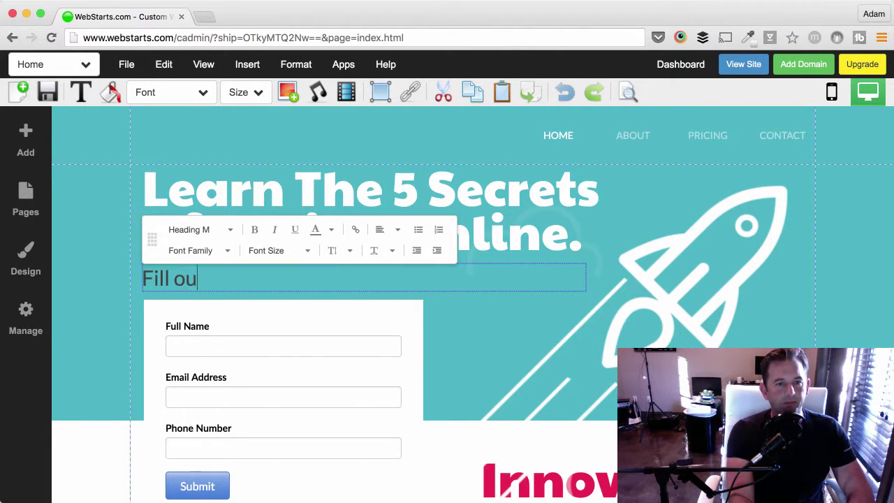
pyautogui.write('t the form below and get ')
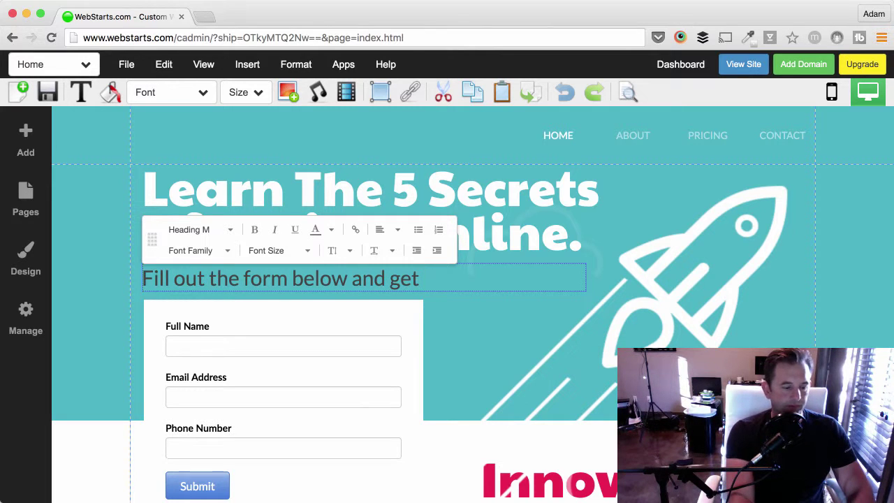
pyautogui.write('my besti')
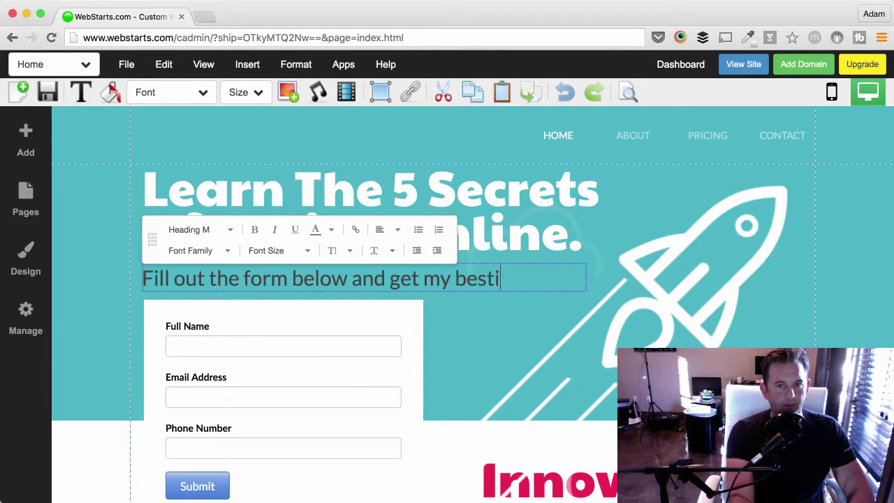
pyautogui.press('BackSpace')
pyautogui.write('selling book')
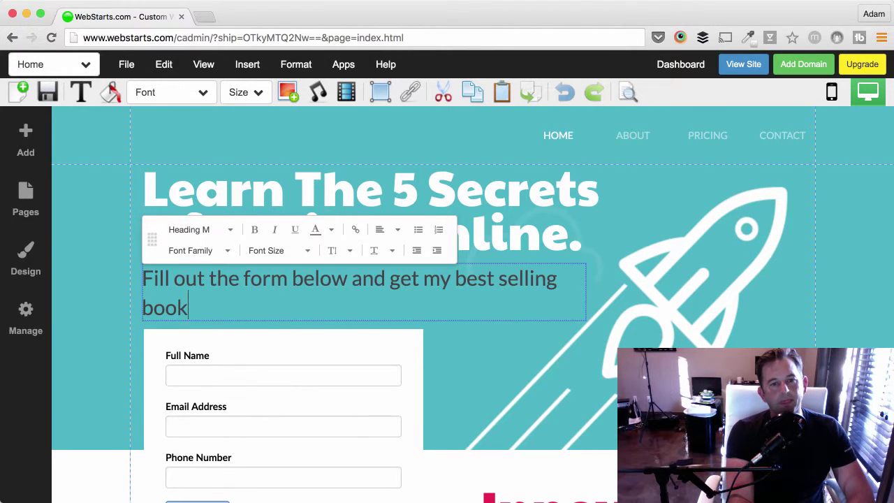
pyautogui.write('.')
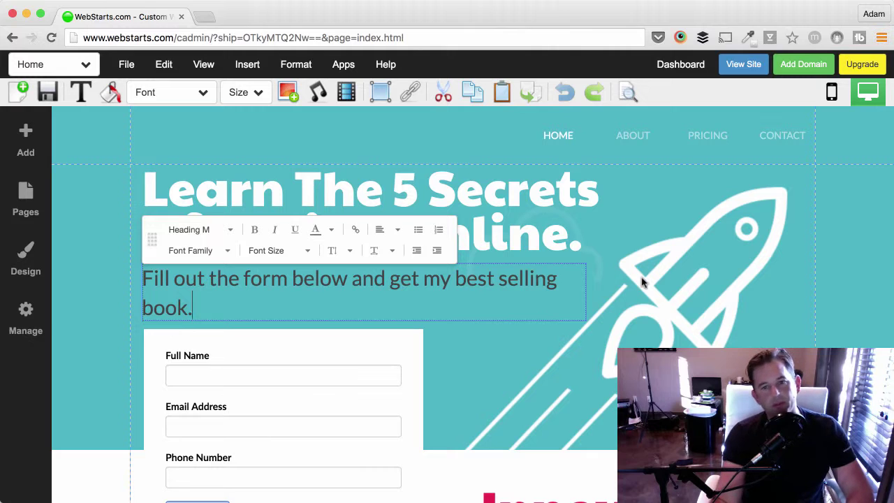
pyautogui.click(642, 282)
pyautogui.click(562, 286)
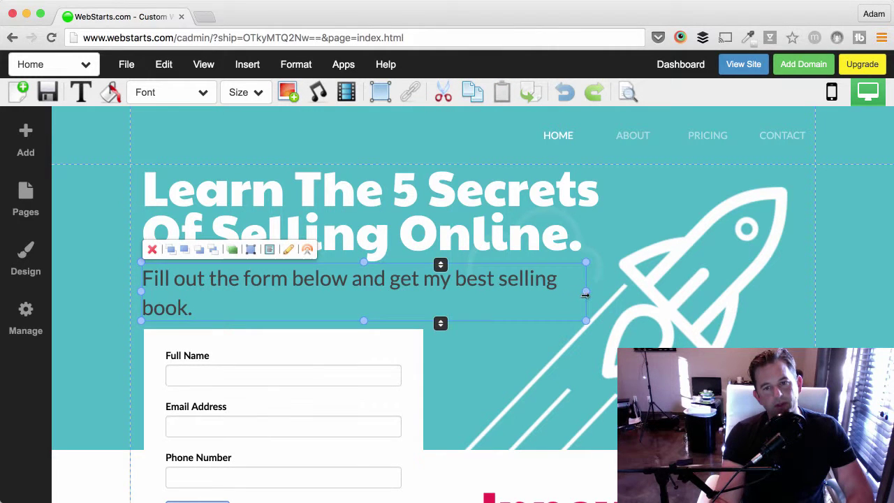
# Widen the subtitle box to one line and pull its bottom edge up.
pyautogui.moveTo(585, 295); pyautogui.dragTo(634, 291)
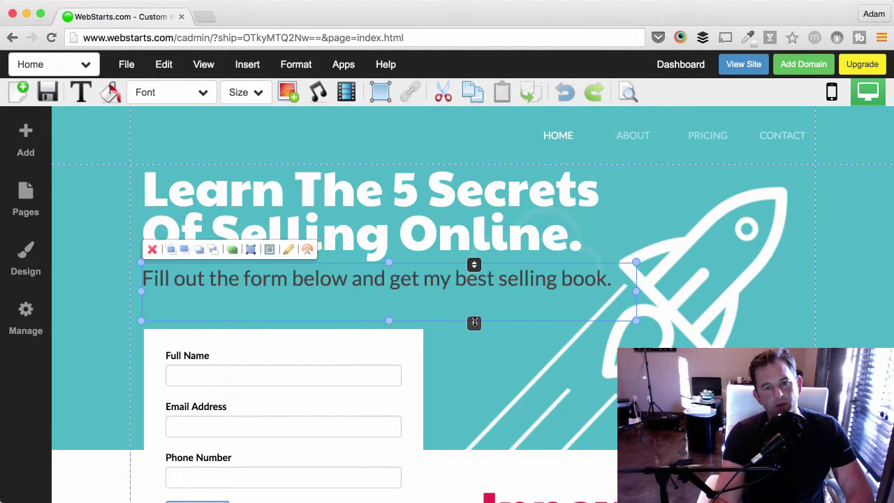
pyautogui.moveTo(474, 322); pyautogui.dragTo(475, 299)
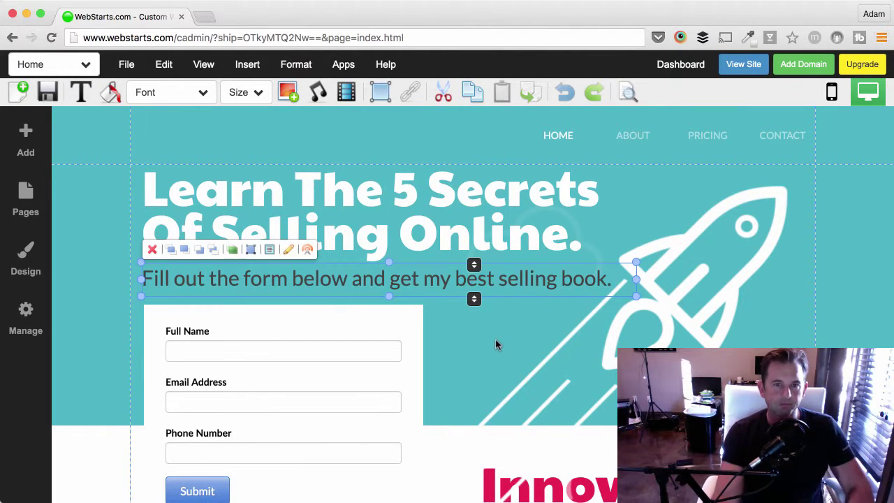
# Save the page, choose 'Not now' on the sharing prompt, and go to the Dashboard.
pyautogui.click(496, 340)
pyautogui.click(358, 145)
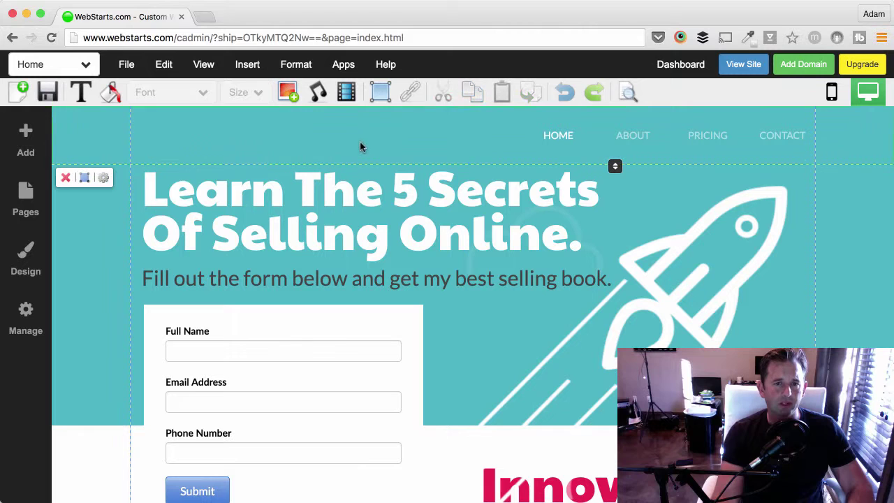
pyautogui.click(49, 93)
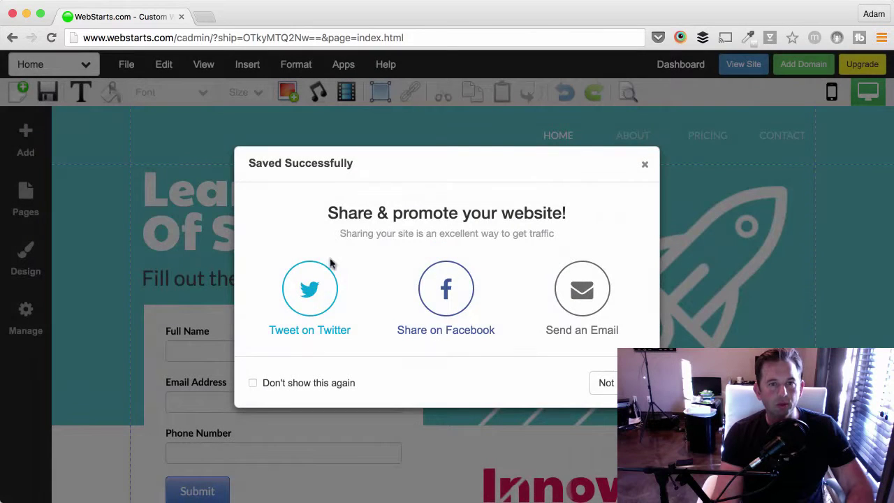
pyautogui.click(598, 389)
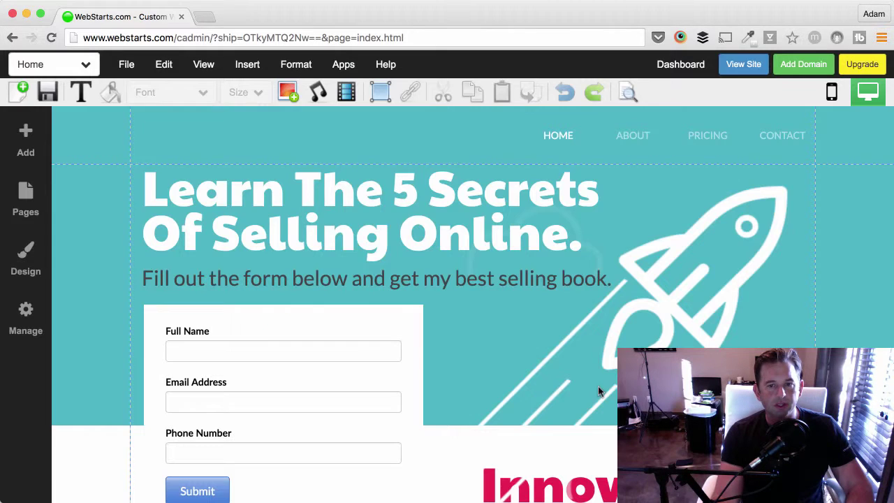
pyautogui.click(689, 74)
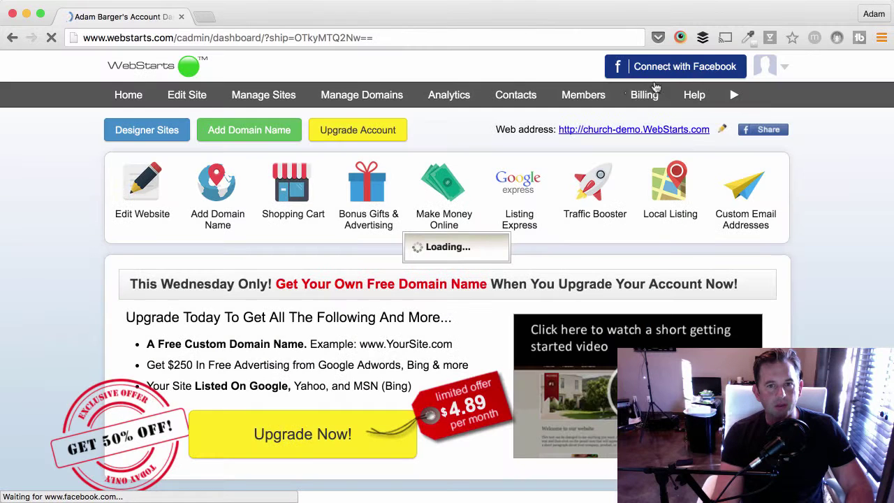
# Open the Shopping Cart administration from the dashboard.
pyautogui.moveTo(299, 201)
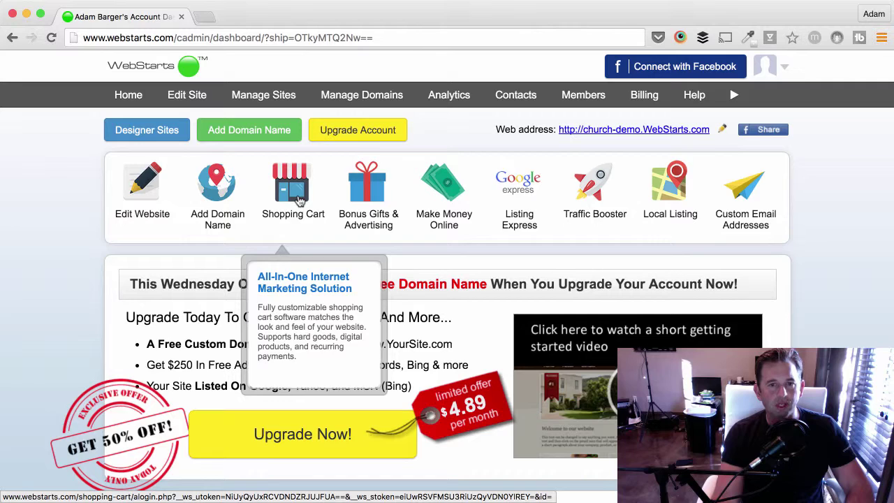
pyautogui.click(299, 200)
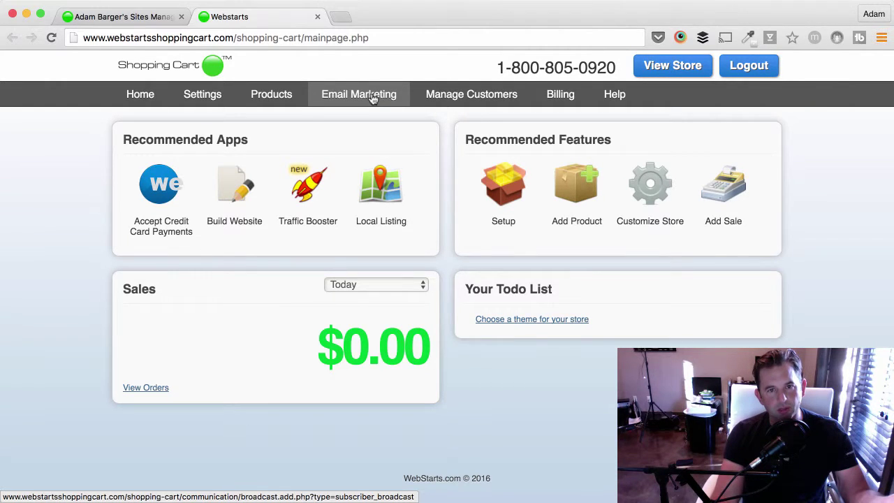
# Go to Email Marketing, look at Manage Email Lists and Send Email, then start a new Auto Responder email.
pyautogui.click(373, 99)
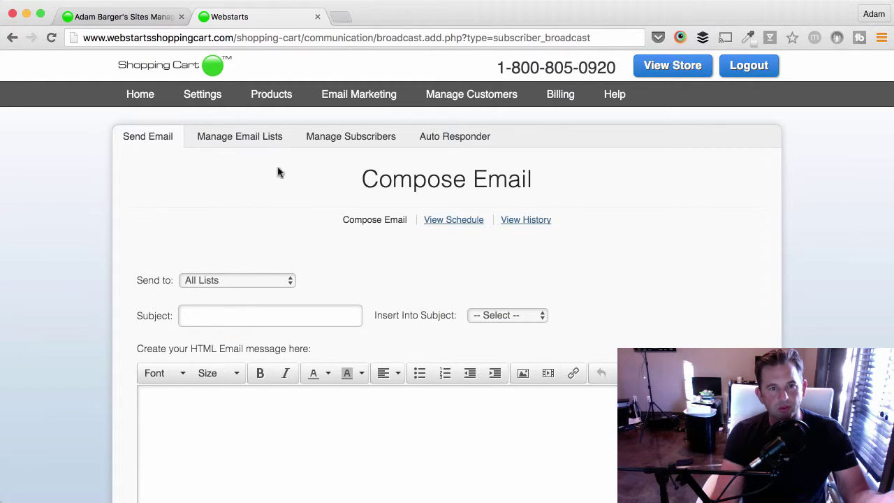
pyautogui.click(269, 144)
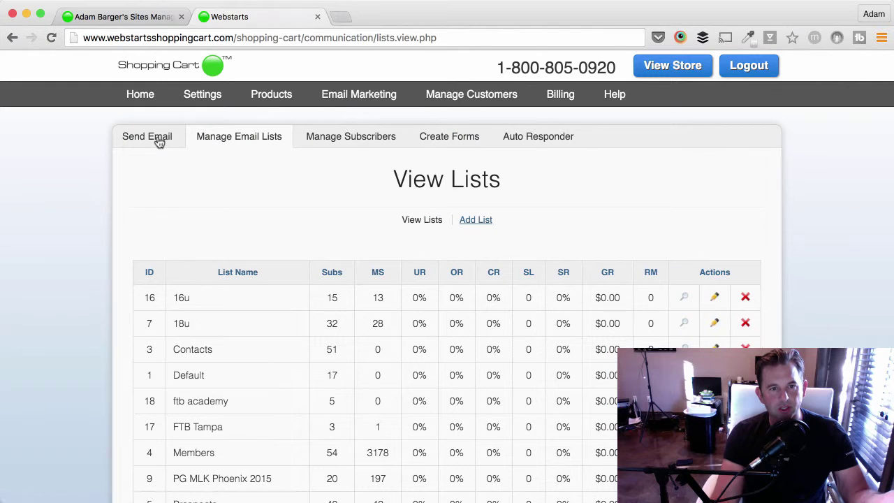
pyautogui.click(159, 143)
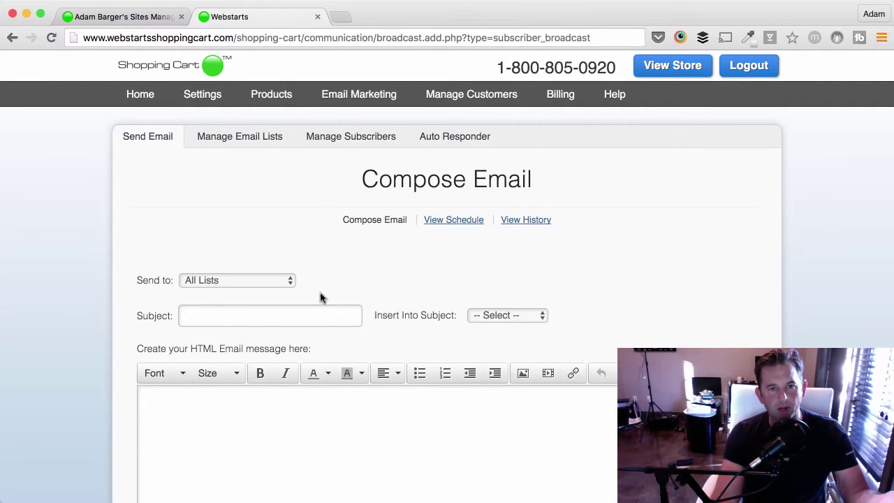
pyautogui.click(465, 143)
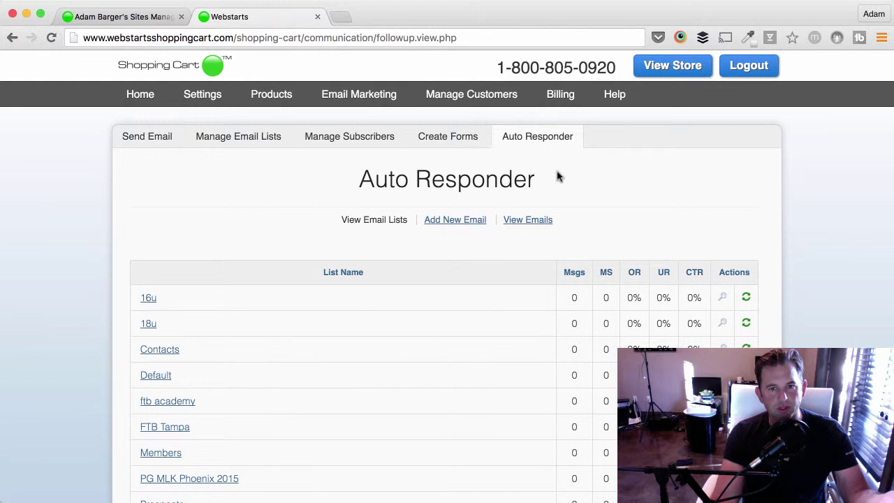
pyautogui.click(467, 220)
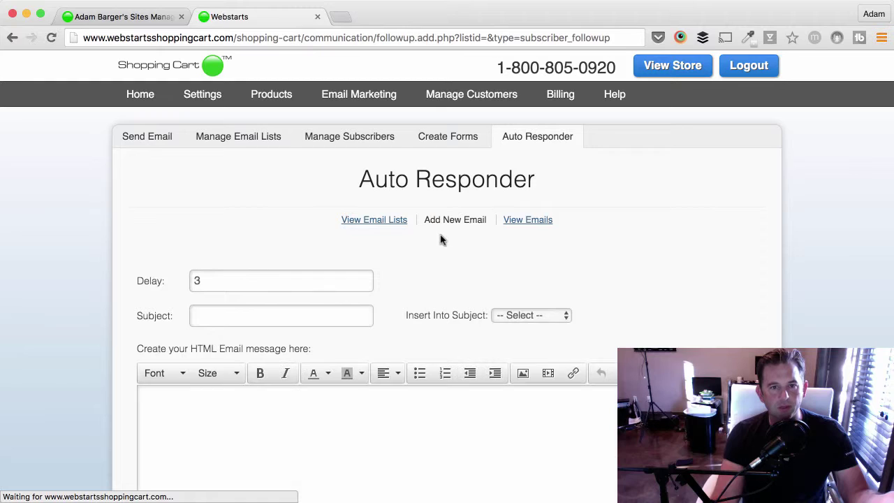
# Keep the Delay at 3 and insert the $s_first_name merge field into the Subject.
pyautogui.scroll(-3, 440, 239)
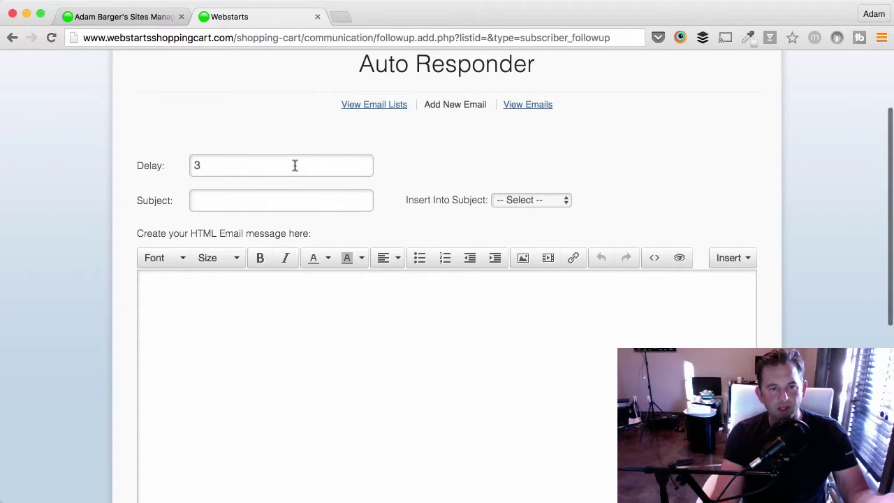
pyautogui.click(293, 170)
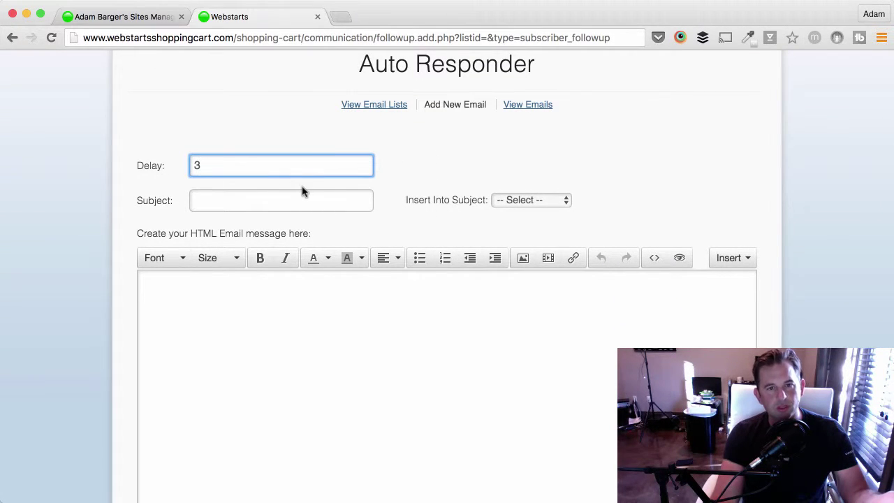
pyautogui.scroll(-1, 303, 192)
pyautogui.click(322, 158)
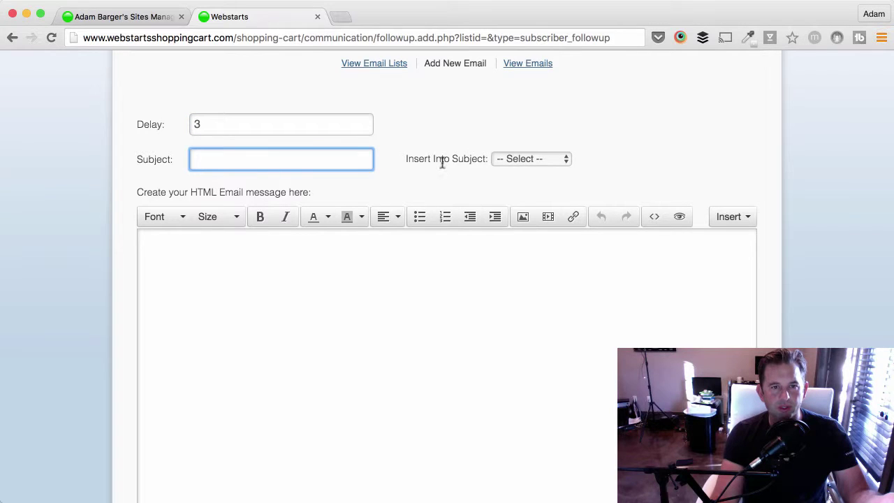
pyautogui.click(550, 159)
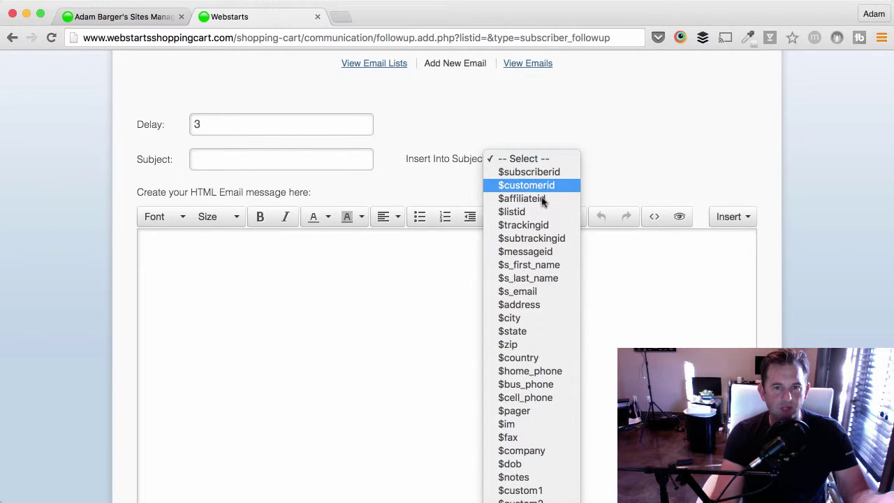
pyautogui.click(538, 269)
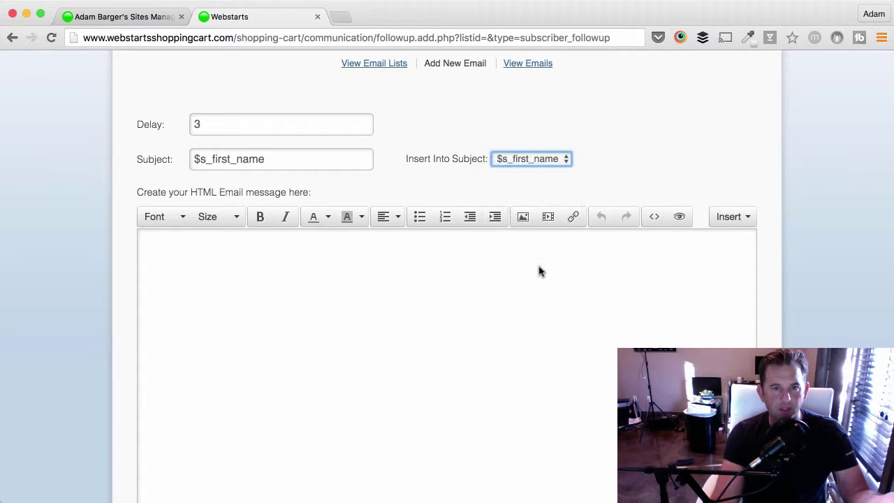
pyautogui.click(305, 162)
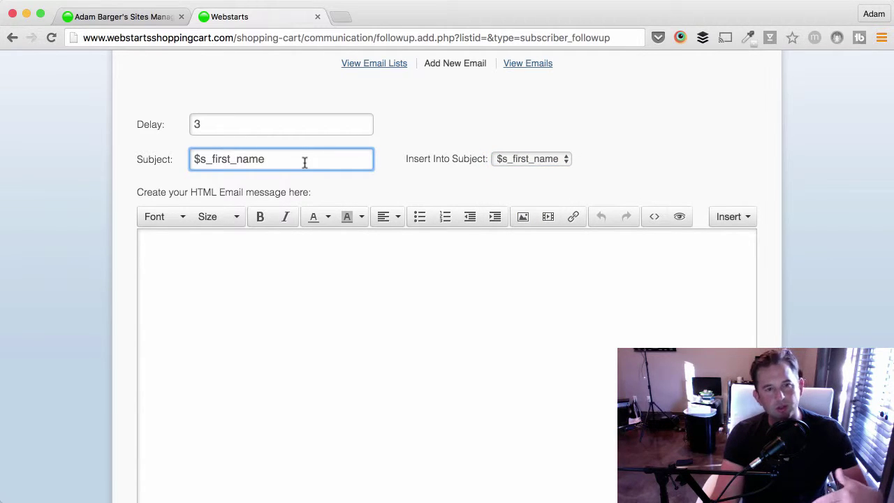
# Append $s_last_name to the subject, then delete it so only $s_first_name remains.
pyautogui.click(280, 249)
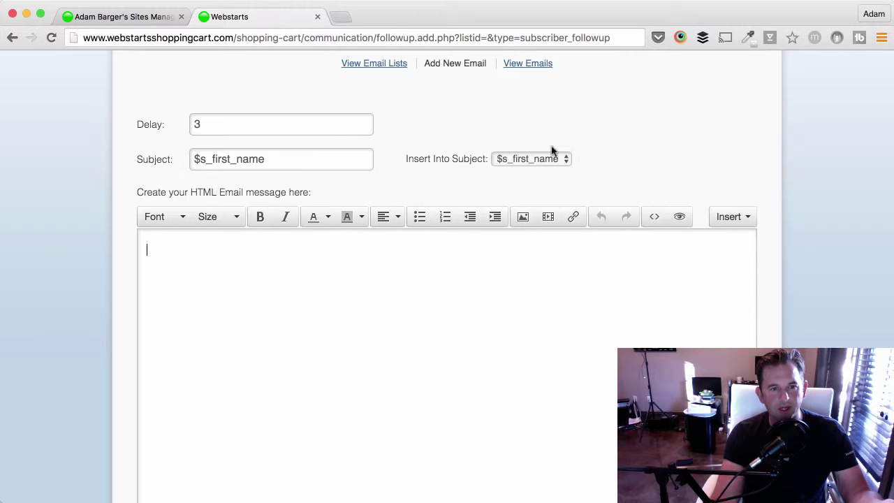
pyautogui.click(552, 159)
pyautogui.click(548, 181)
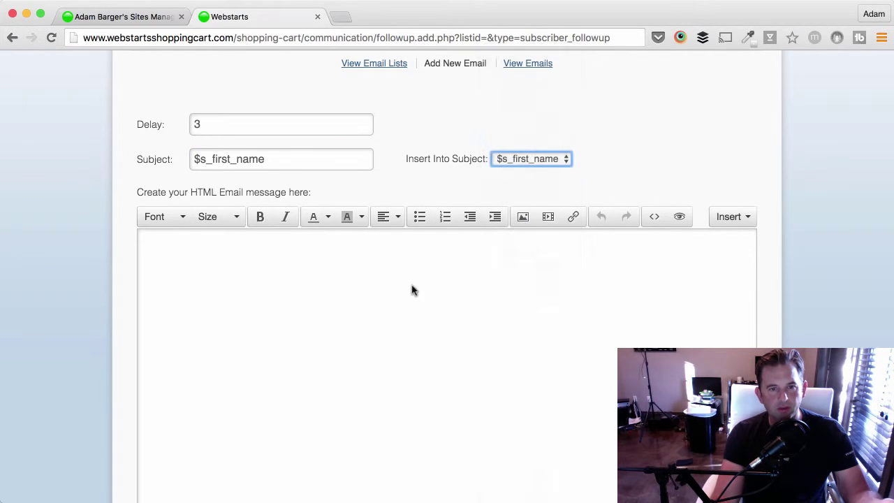
pyautogui.click(346, 160)
pyautogui.moveTo(335, 159); pyautogui.dragTo(265, 159)
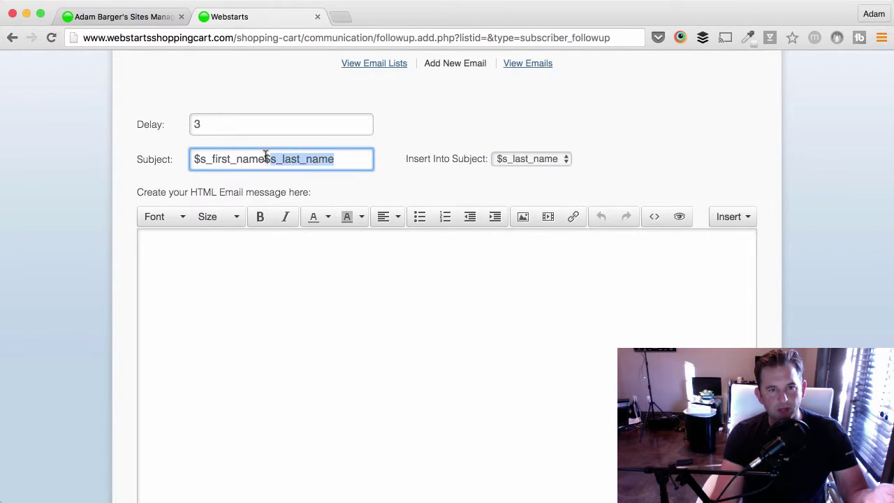
pyautogui.press('BackSpace')
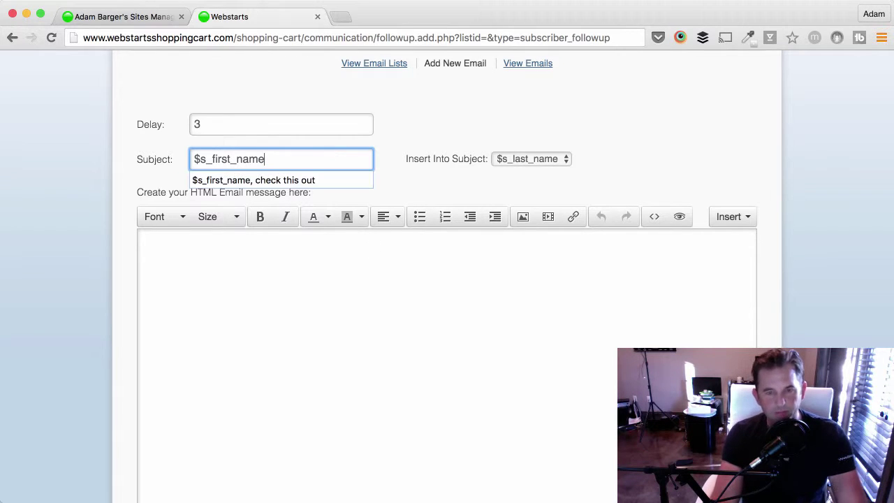
pyautogui.click(532, 161)
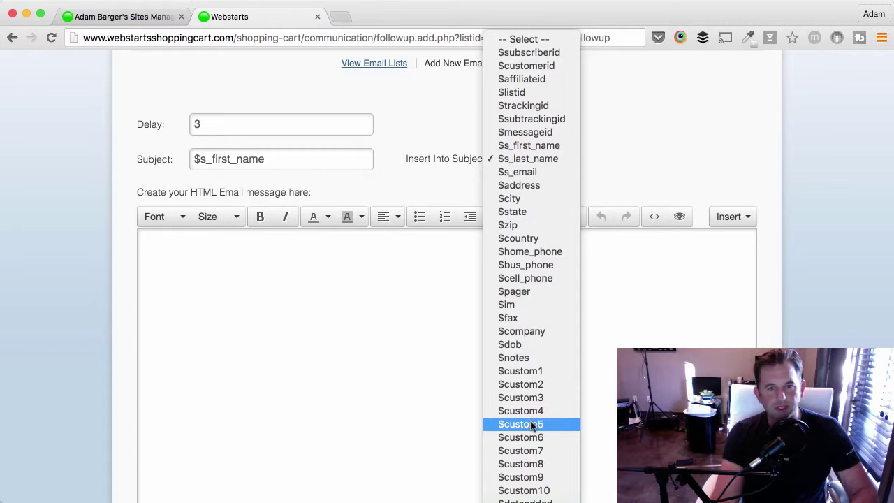
pyautogui.click(388, 409)
# Type 'sfsdfsf' as the email body and submit the email for preview.
pyautogui.scroll(1, 389, 410)
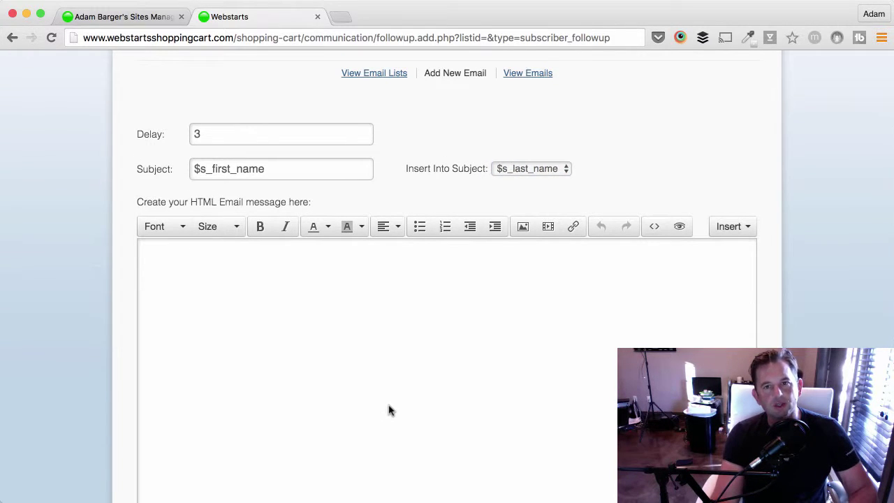
pyautogui.scroll(-5, 387, 409)
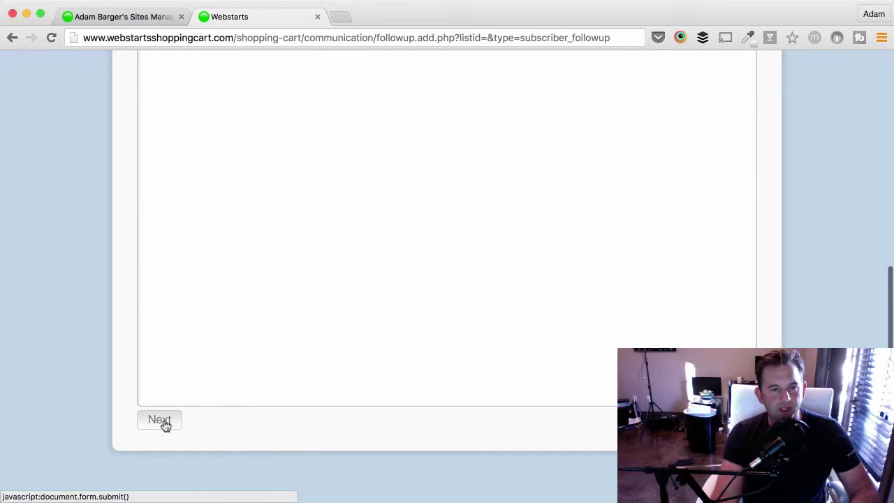
pyautogui.scroll(5, 163, 424)
pyautogui.scroll(-5, 224, 393)
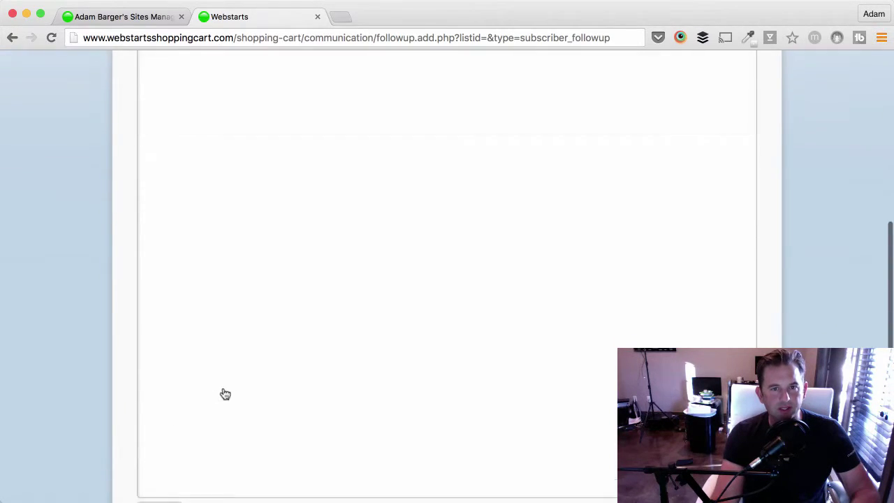
pyautogui.scroll(5, 244, 391)
pyautogui.click(244, 391)
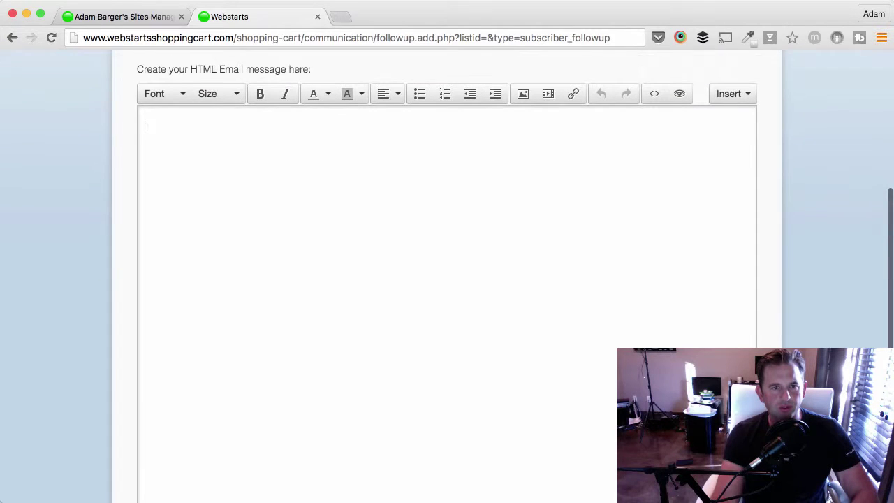
pyautogui.write('sfsdfsf')
pyautogui.scroll(-10, 244, 391)
pyautogui.click(173, 390)
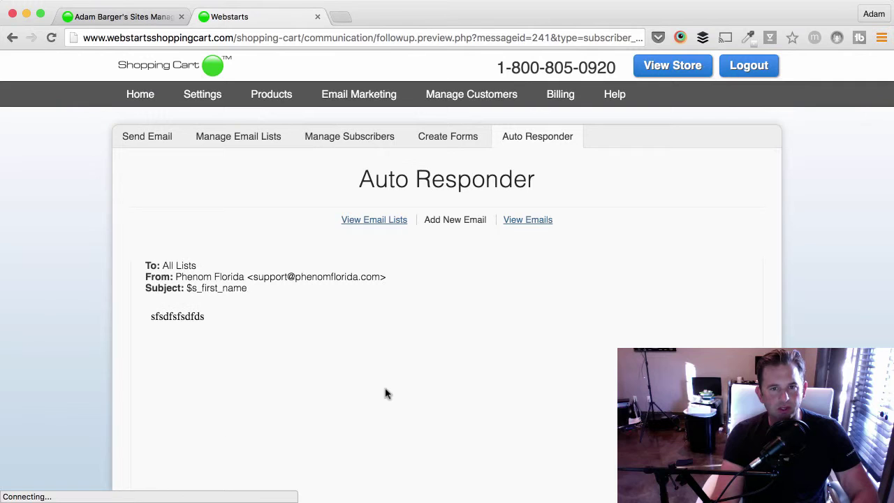
# Save the previewed $s_first_name email into the auto-responder sequence.
pyautogui.scroll(-5, 388, 393)
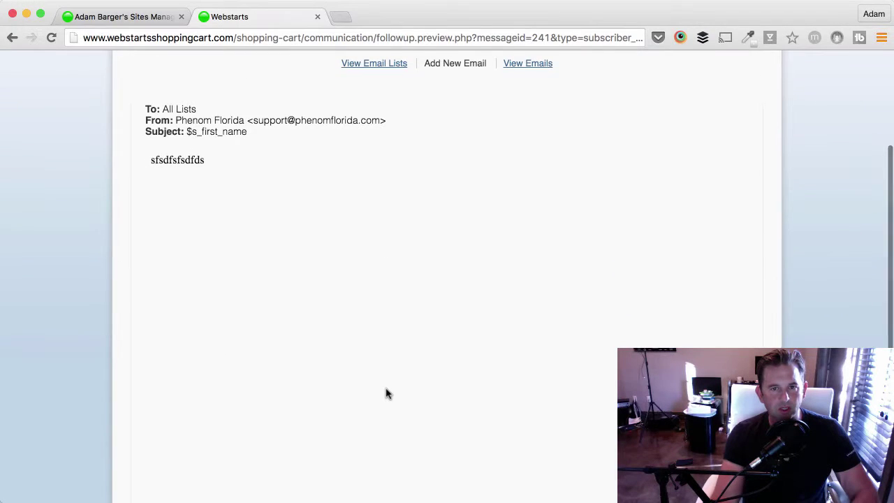
pyautogui.scroll(-10, 387, 393)
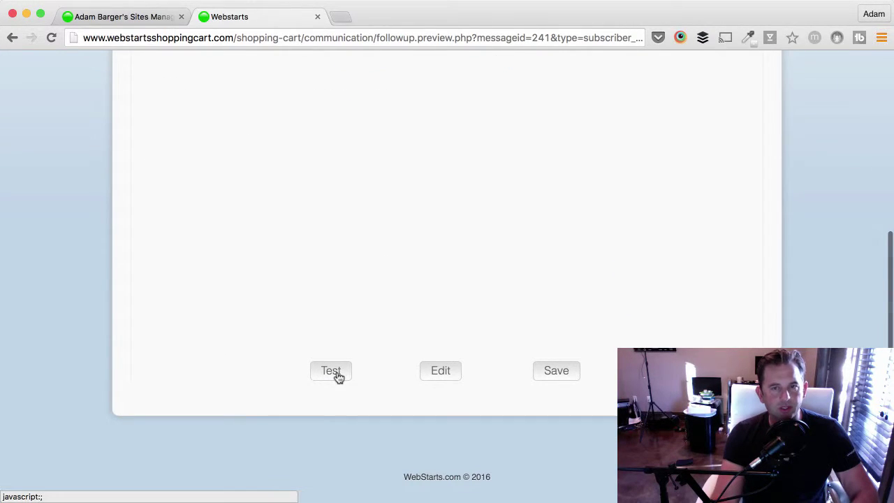
pyautogui.click(533, 417)
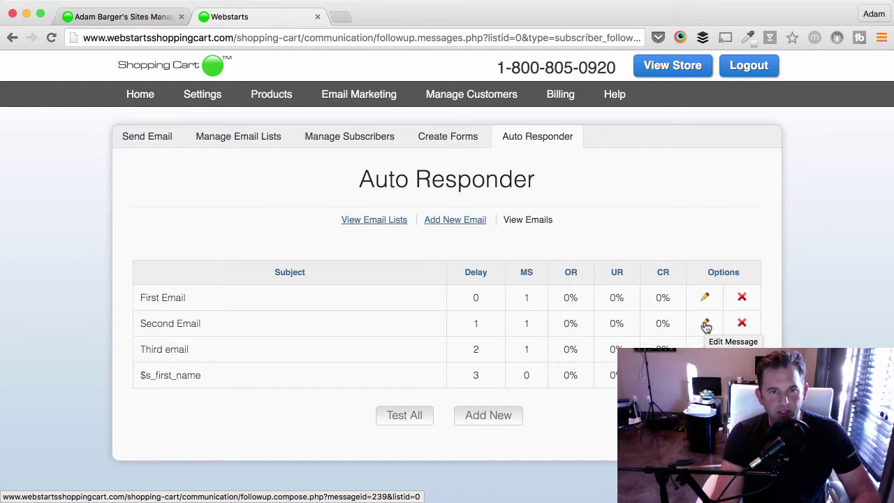
# Switch to Send Email and scroll through the Compose Email form.
pyautogui.click(161, 139)
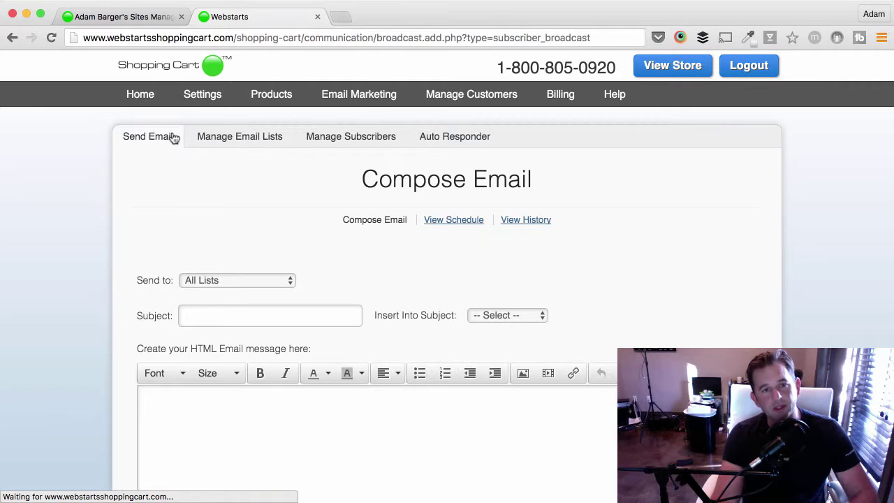
pyautogui.scroll(-10, 289, 402)
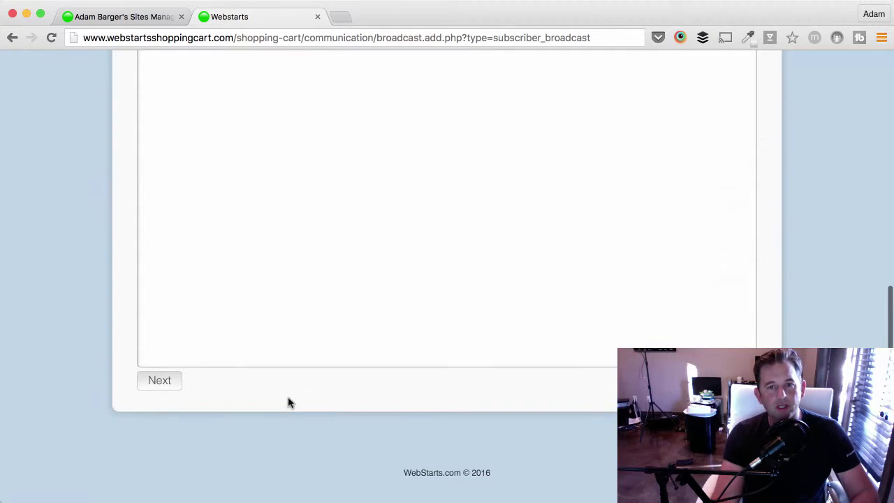
pyautogui.scroll(10, 289, 402)
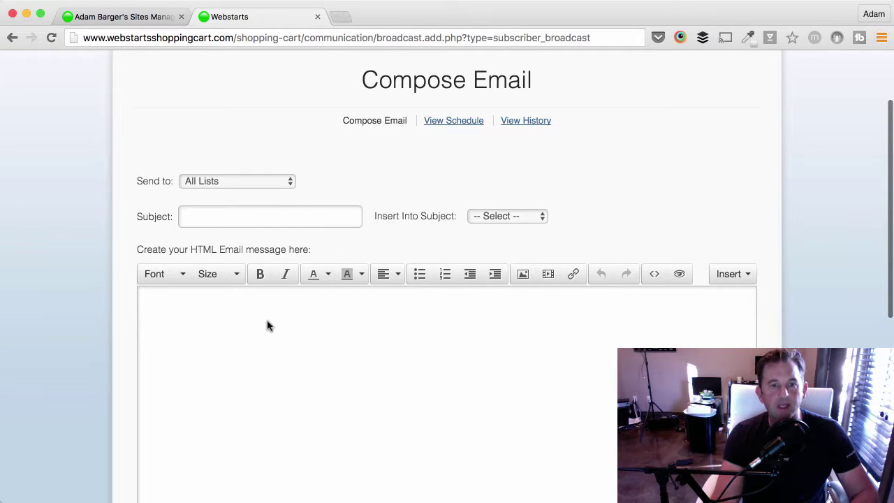
pyautogui.scroll(-3, 267, 326)
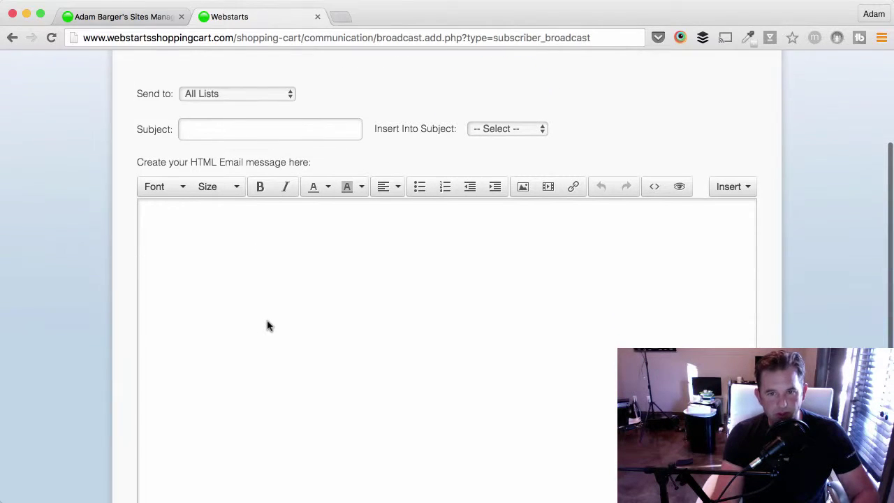
pyautogui.scroll(-7, 268, 326)
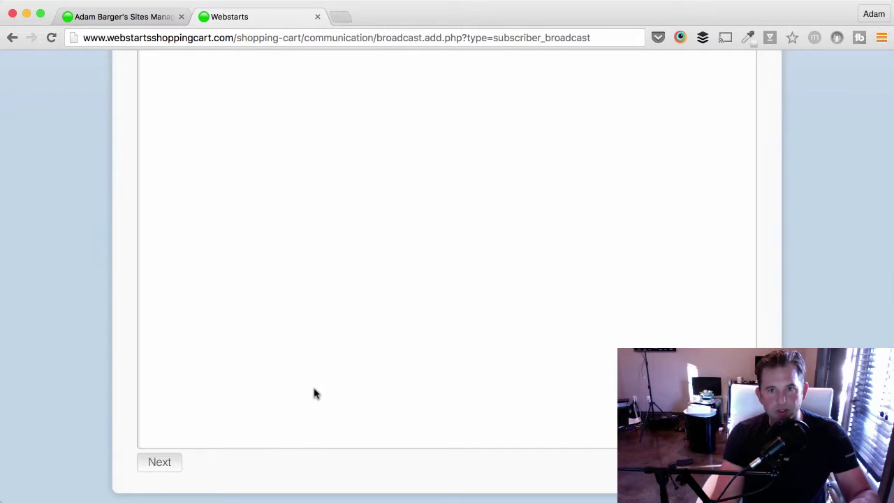
pyautogui.scroll(10, 324, 391)
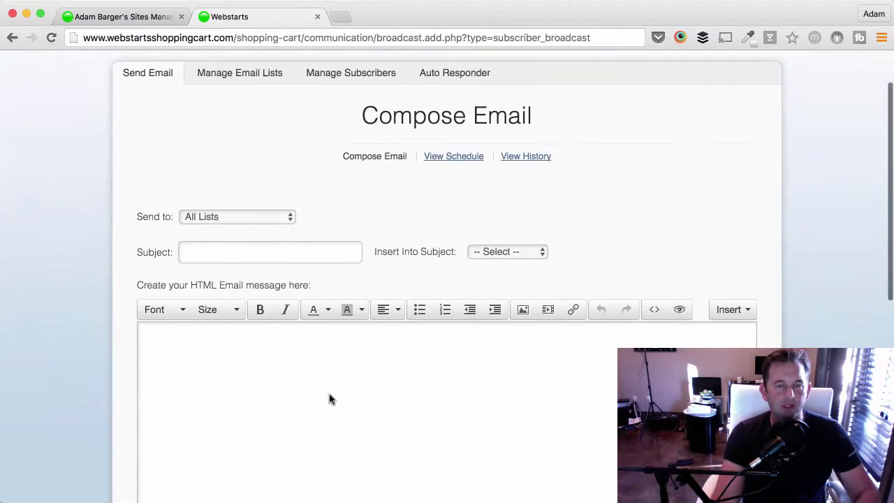
pyautogui.scroll(3, 330, 395)
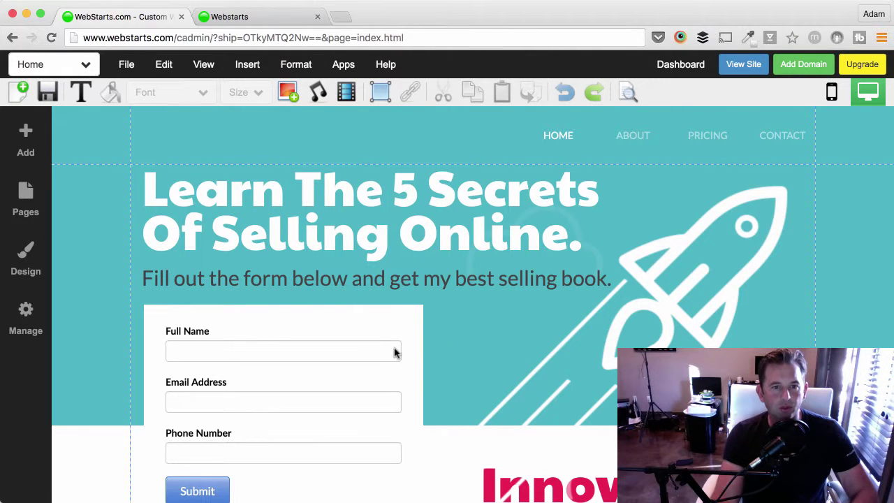
# Open the sign-up form's Form Settings and enable Add To Mailing List.
pyautogui.click(264, 396)
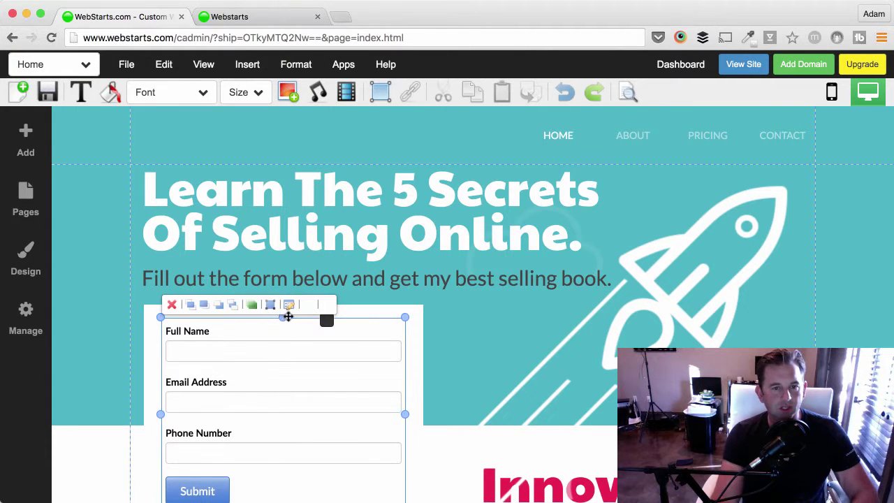
pyautogui.doubleClick(291, 351)
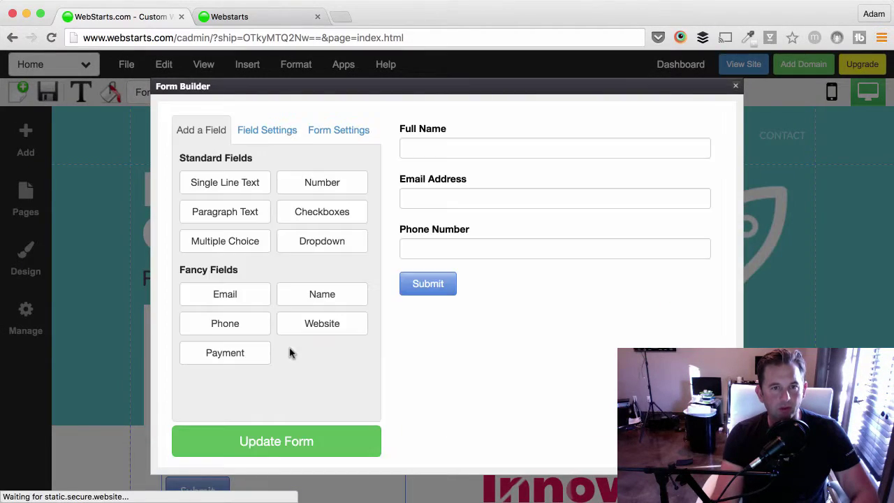
pyautogui.click(338, 133)
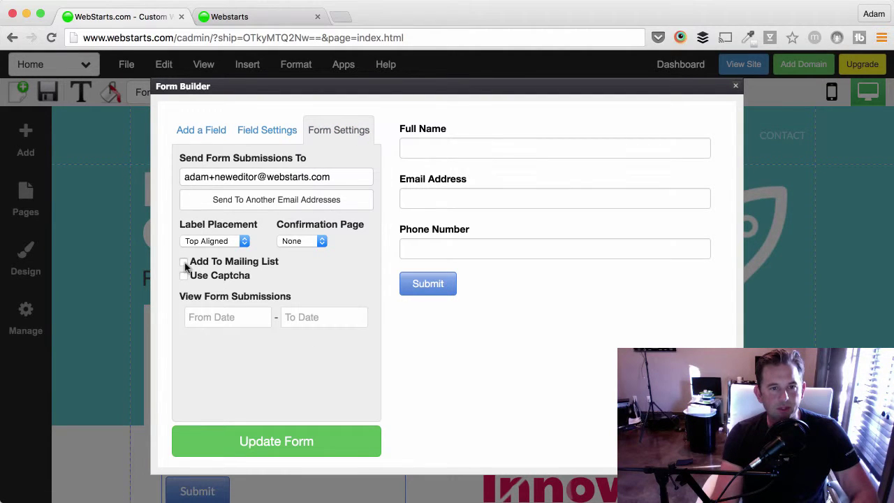
pyautogui.click(185, 264)
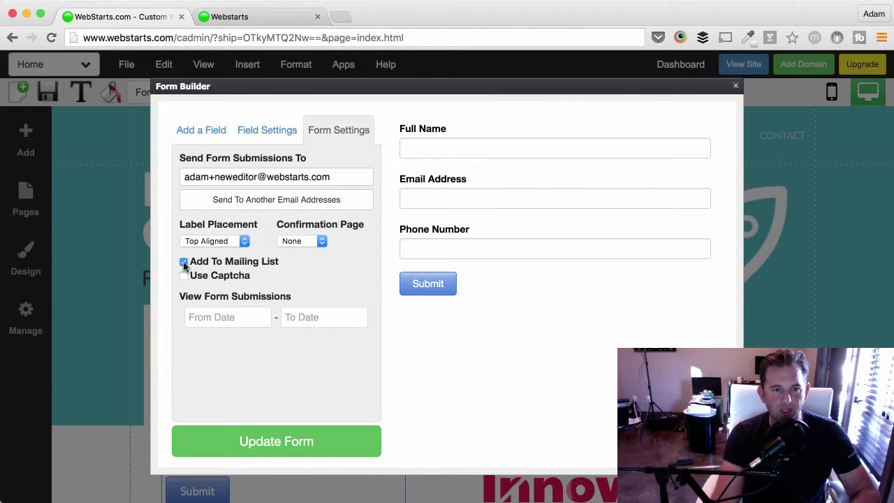
# Check the recipient e-mail address and submissions date field, then apply with Update Form.
pyautogui.click(259, 178)
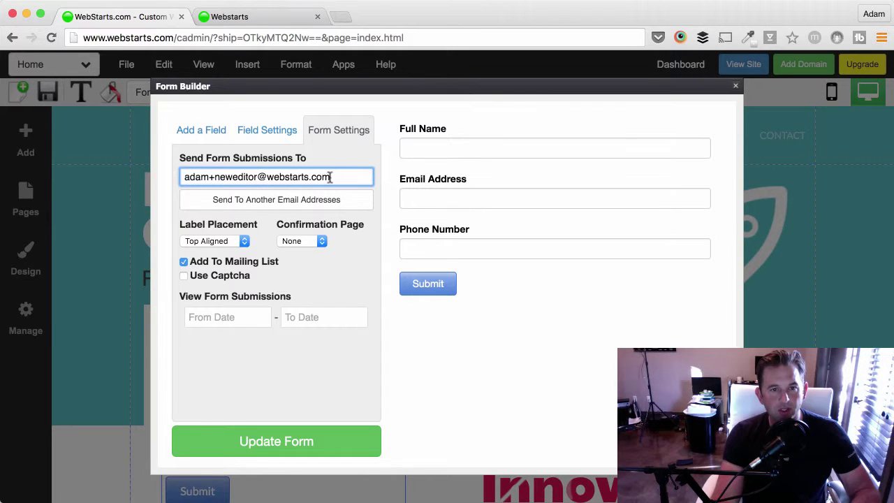
pyautogui.click(342, 177)
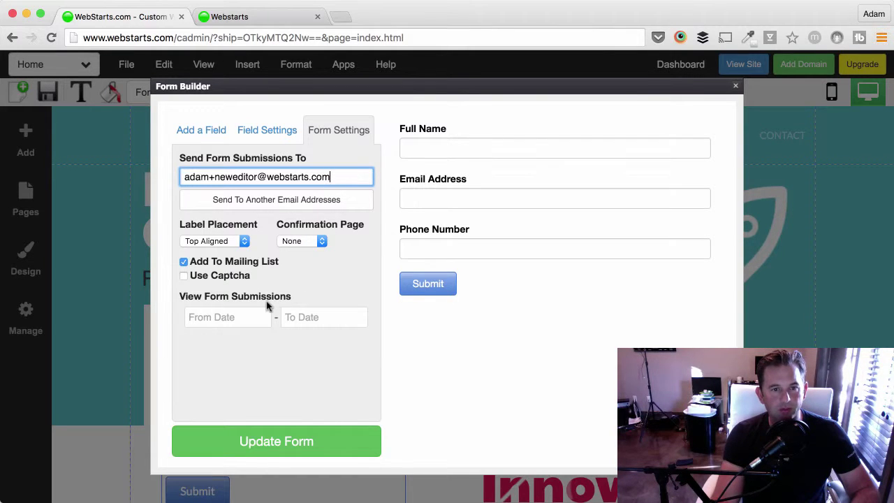
pyautogui.click(245, 321)
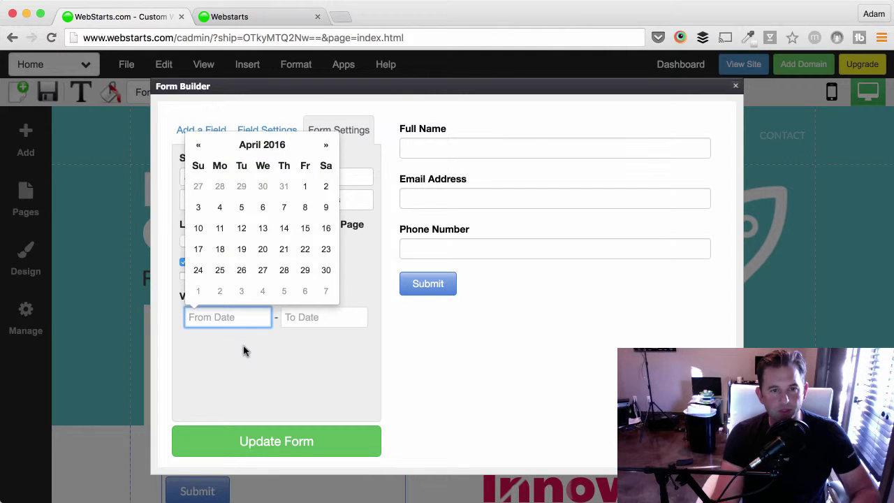
pyautogui.click(243, 351)
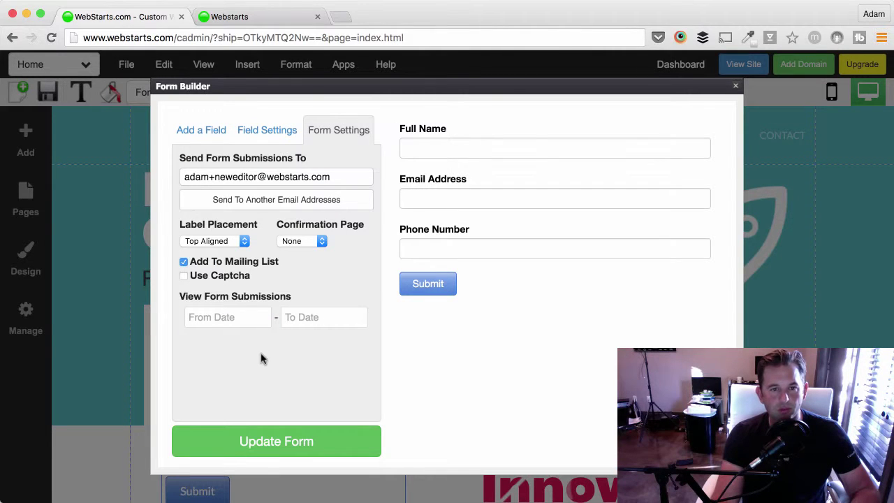
pyautogui.click(274, 438)
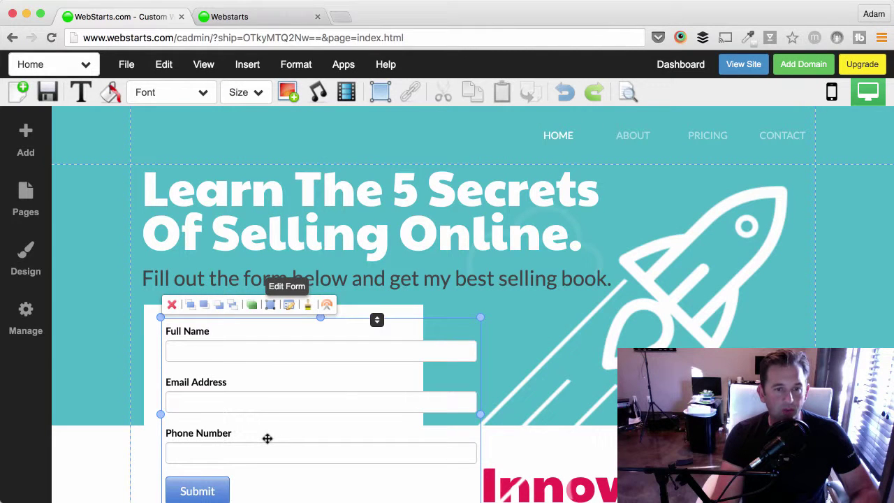
pyautogui.scroll(-2, 481, 367)
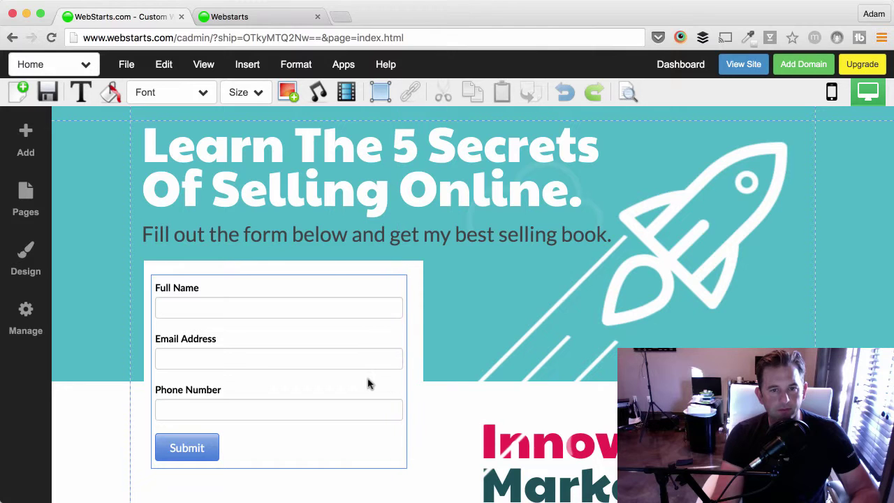
pyautogui.moveTo(372, 379); pyautogui.dragTo(351, 397)
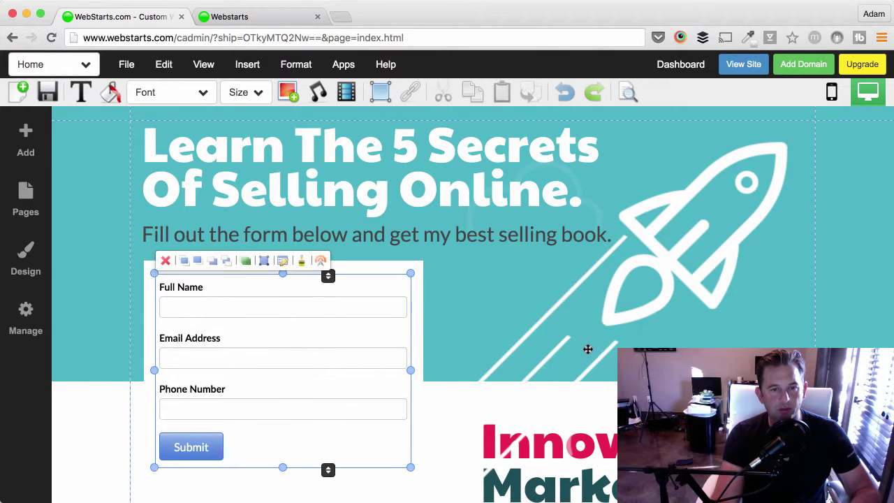
pyautogui.click(546, 365)
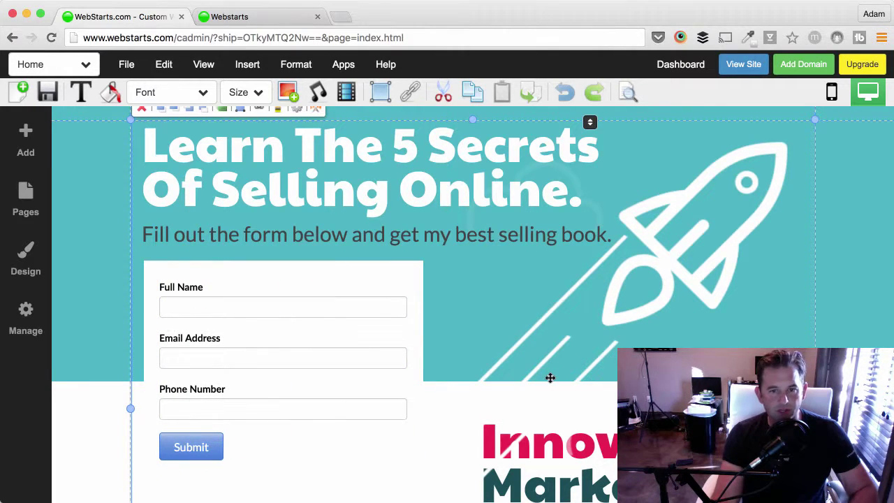
pyautogui.scroll(2, 548, 374)
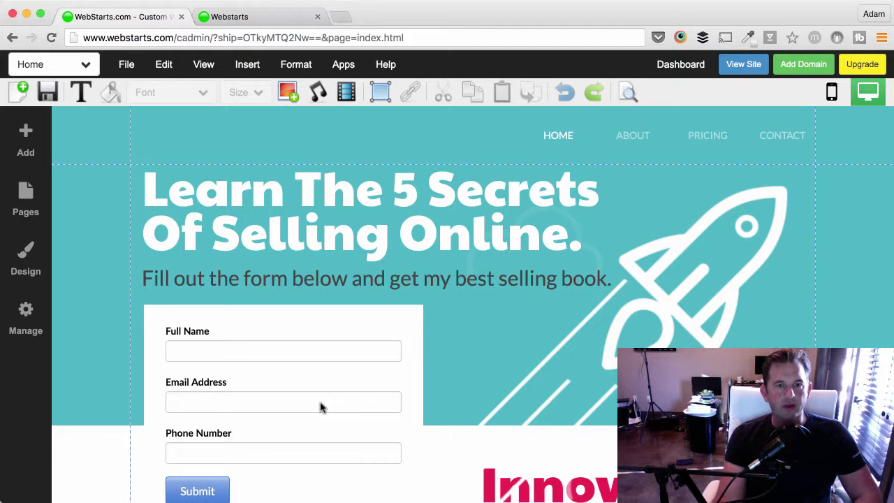
pyautogui.scroll(-3, 321, 407)
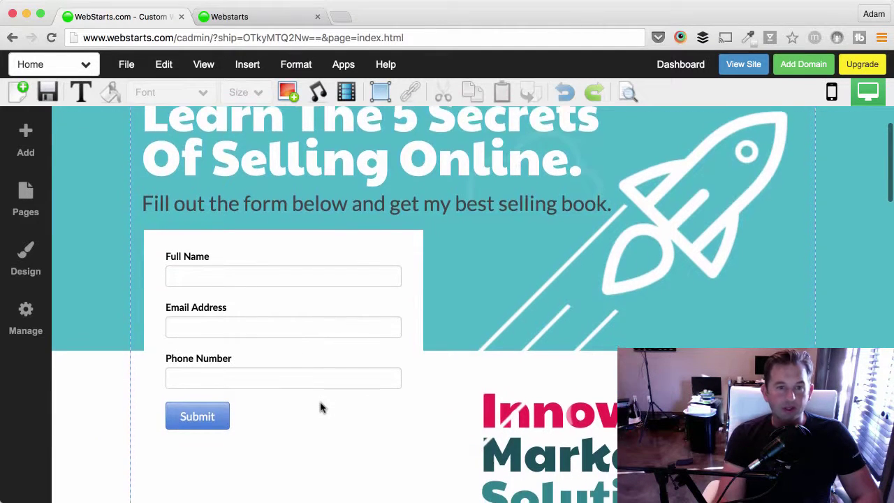
# Create a new page named 'Product' copied from the About page.
pyautogui.click(94, 73)
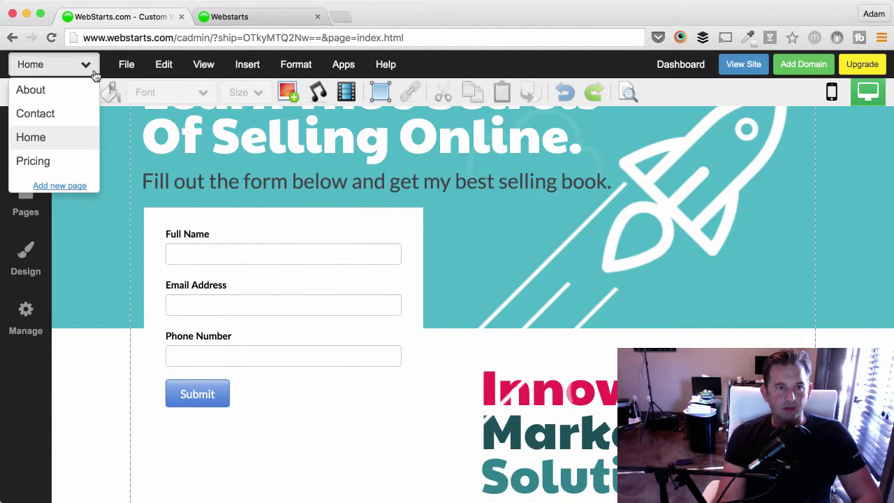
pyautogui.click(127, 64)
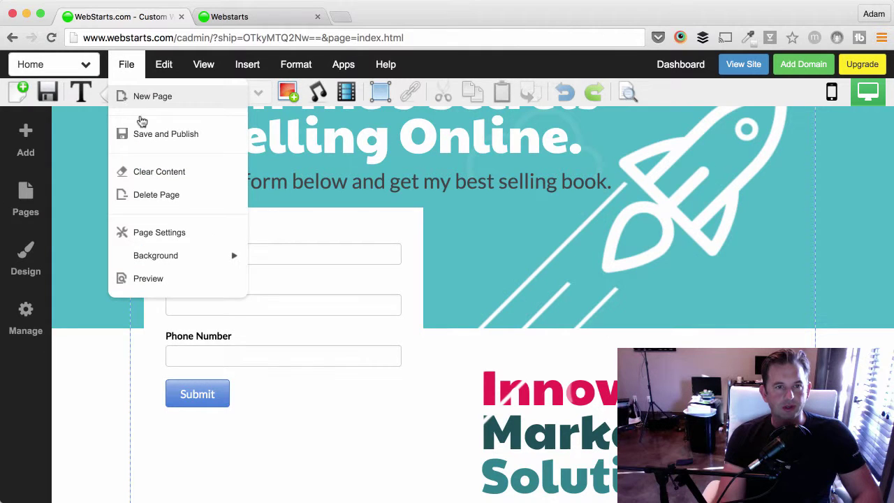
pyautogui.click(148, 97)
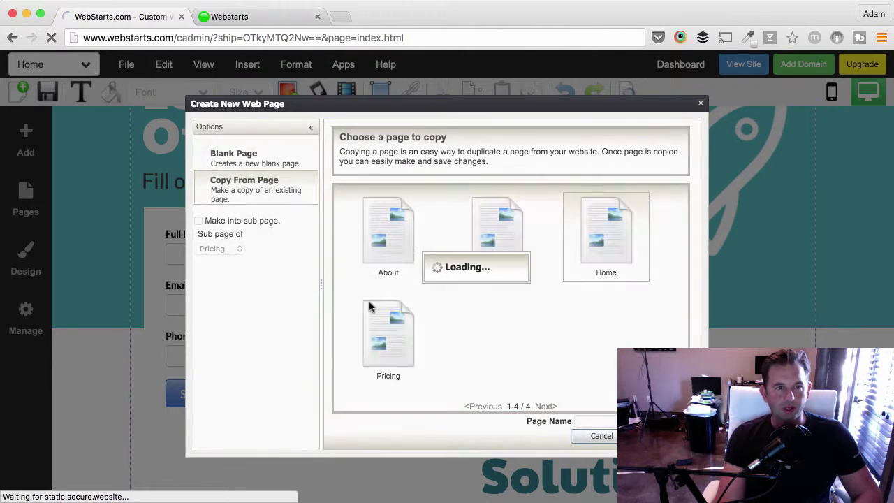
pyautogui.click(602, 435)
pyautogui.click(134, 74)
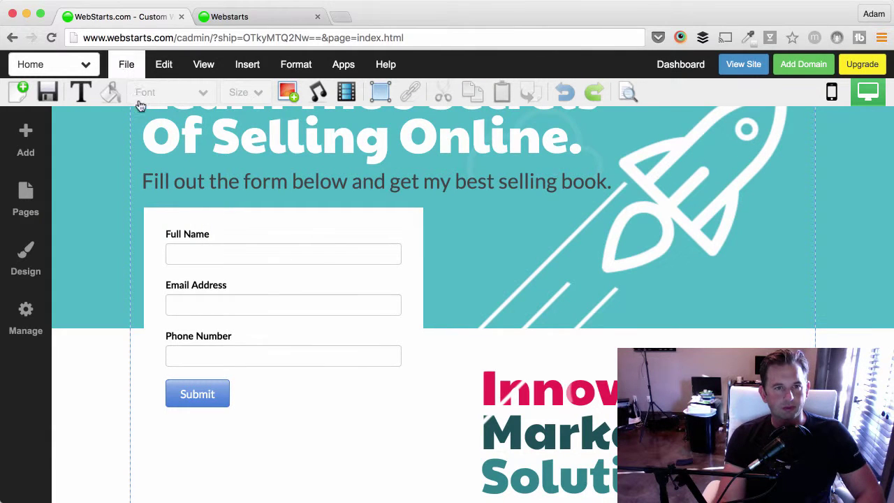
pyautogui.click(142, 97)
pyautogui.click(268, 194)
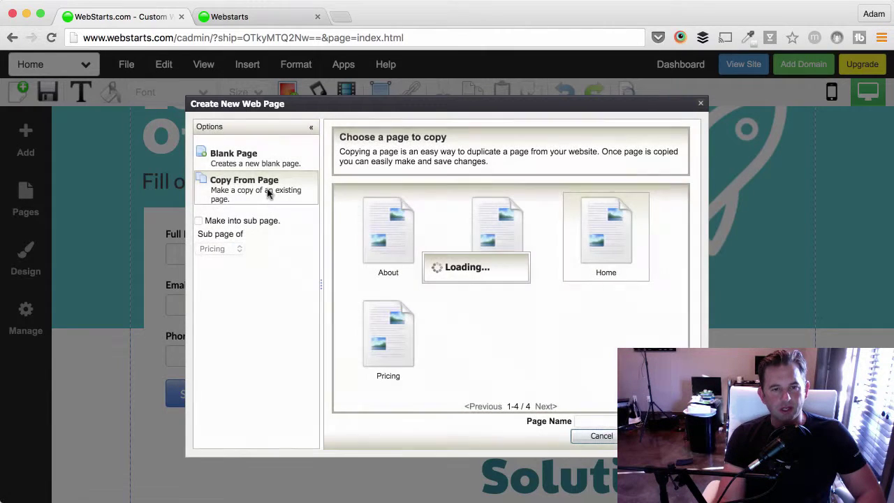
pyautogui.click(595, 420)
pyautogui.write('Pro')
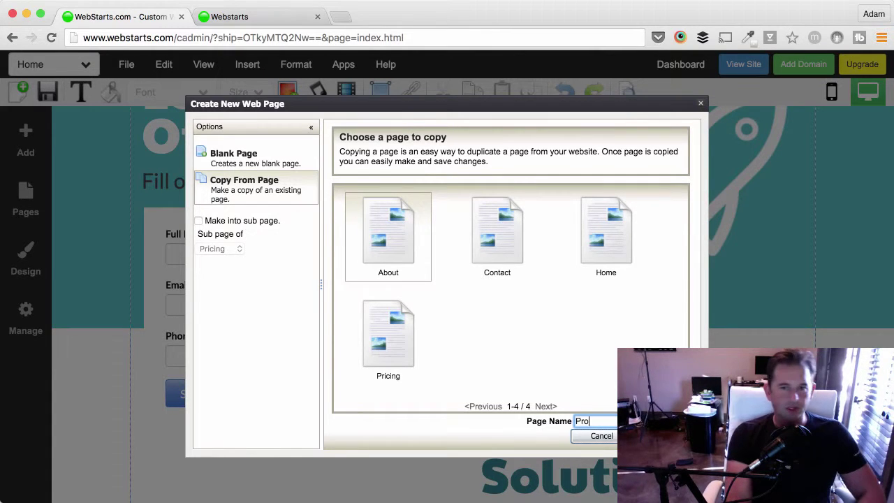
pyautogui.write('douct')
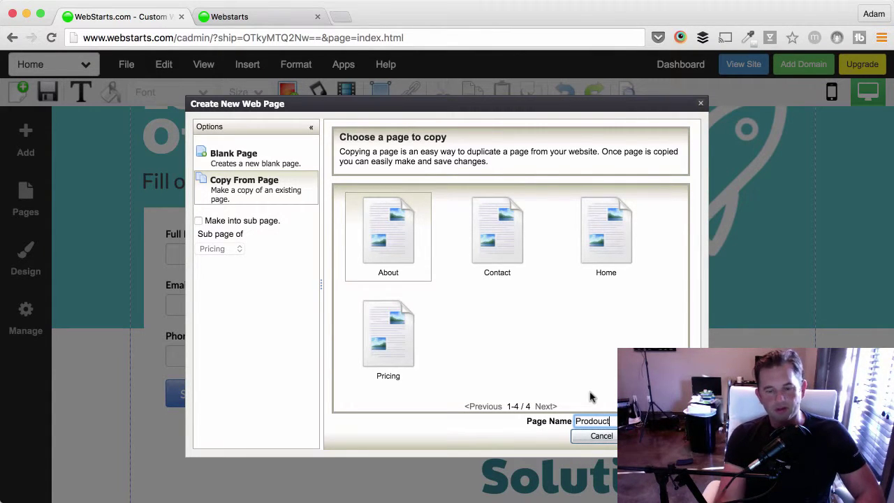
pyautogui.press('BackSpace')
pyautogui.press('BackSpace')
pyautogui.press('BackSpace')
pyautogui.press('BackSpace')
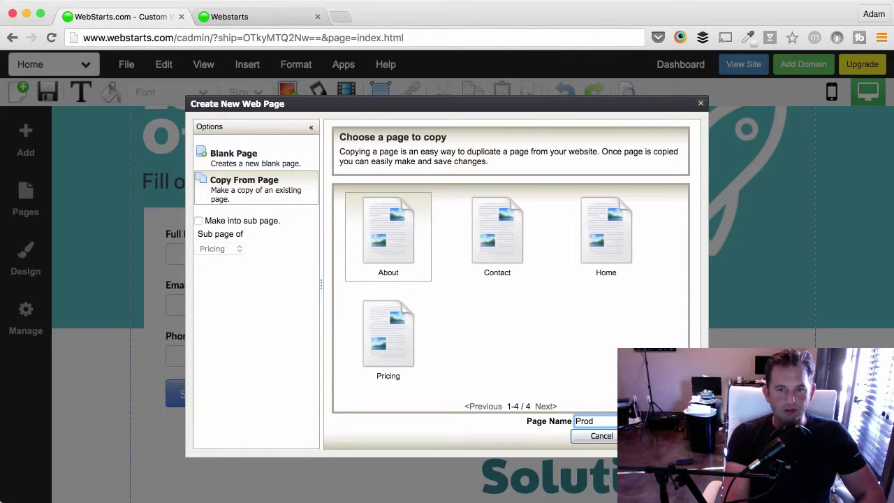
pyautogui.write('uct')
pyautogui.press('Return')
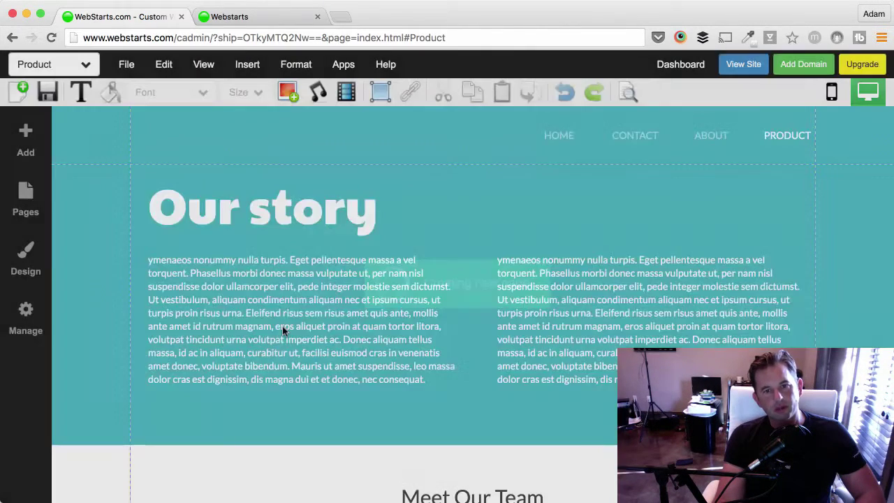
# Delete the left and right text columns from the page.
pyautogui.click(176, 256)
pyautogui.press('Delete')
pyautogui.click(523, 277)
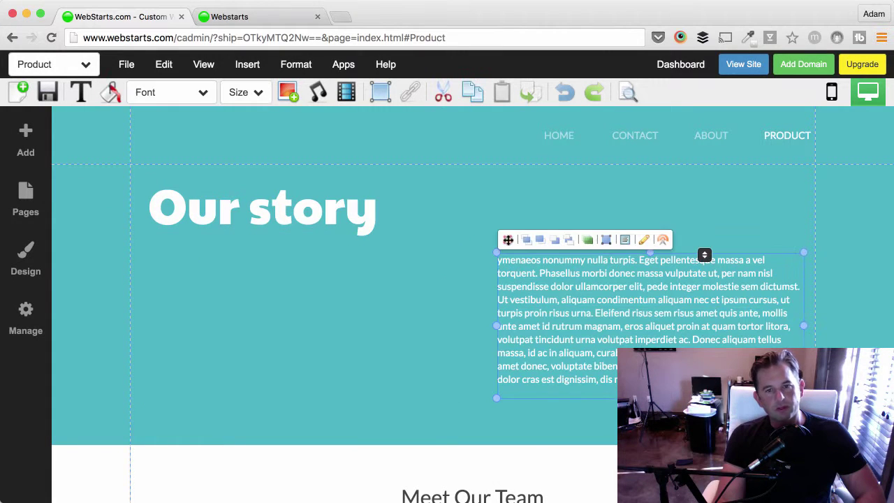
pyautogui.press('Delete')
# Change the 'Our story' heading text to 'My product'.
pyautogui.click(293, 215)
pyautogui.doubleClick(293, 214)
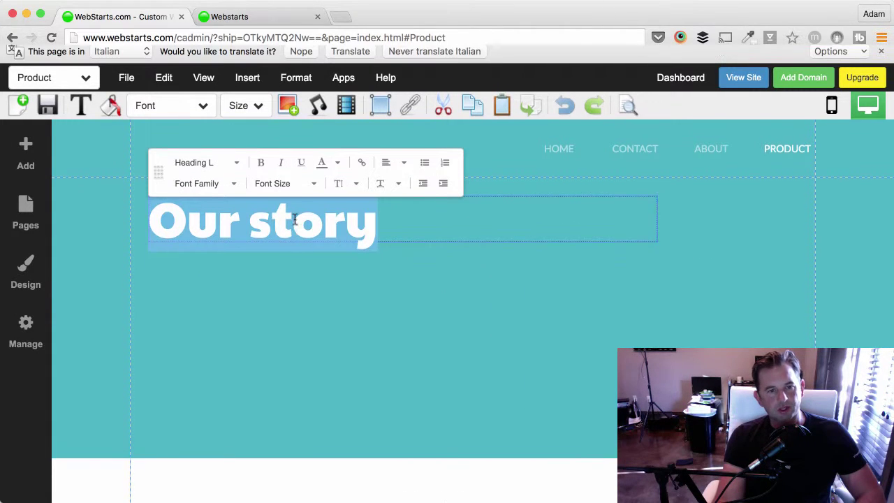
pyautogui.write('My pro')
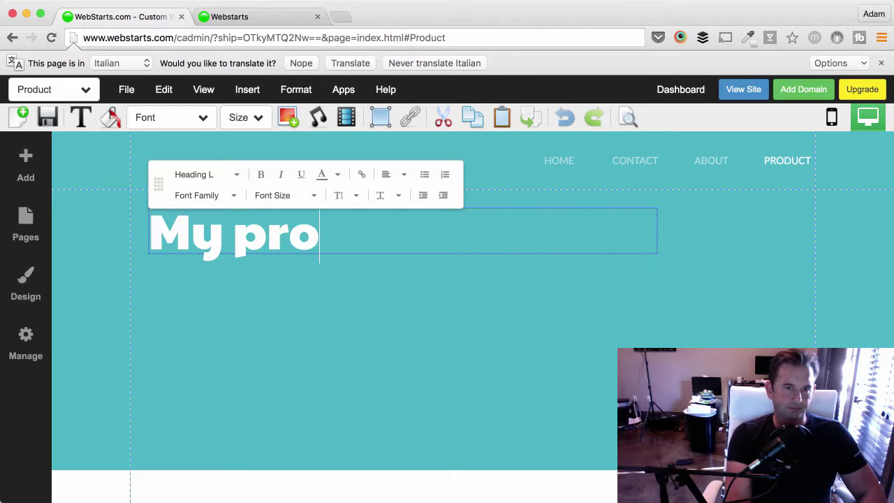
pyautogui.write('duct')
pyautogui.press('Return')
pyautogui.click(419, 286)
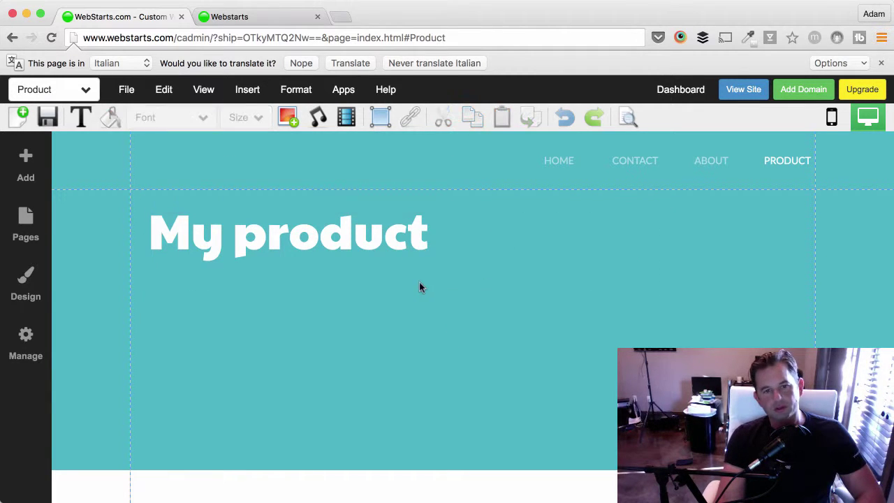
# Shorten the My product heading box to fit its text.
pyautogui.click(402, 292)
pyautogui.click(393, 273)
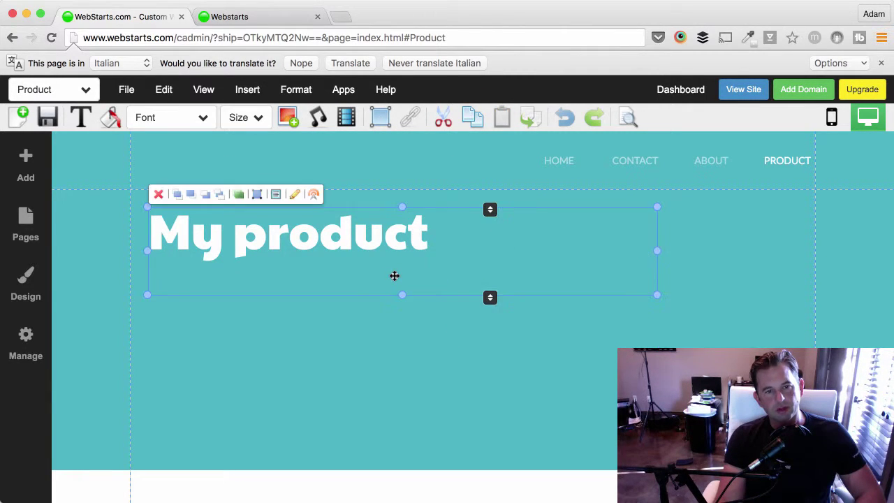
pyautogui.click(394, 276)
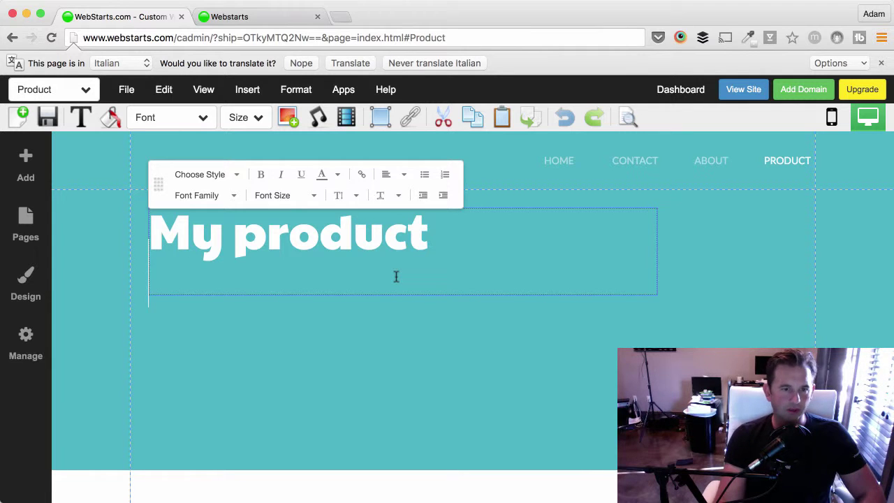
pyautogui.click(399, 292)
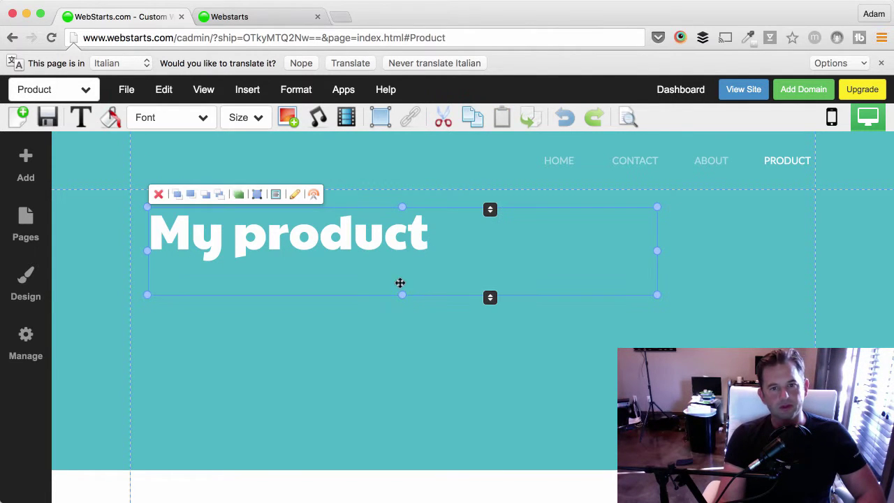
pyautogui.moveTo(401, 294); pyautogui.dragTo(401, 251)
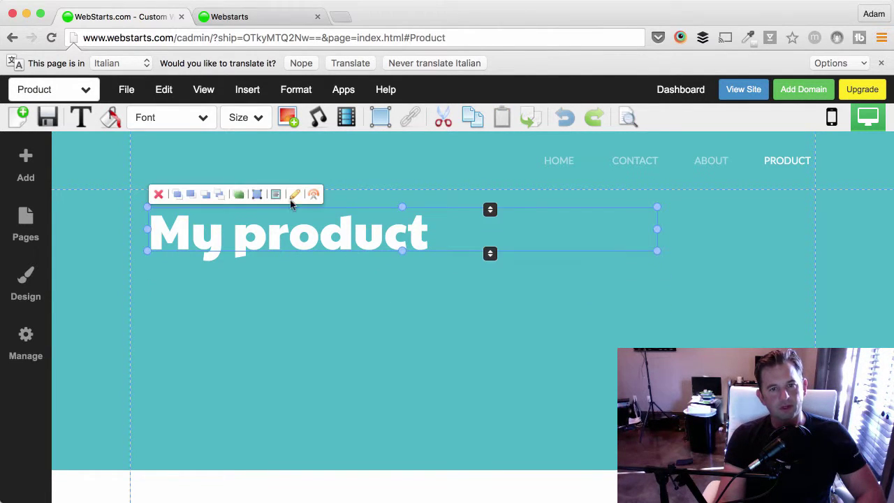
pyautogui.click(279, 121)
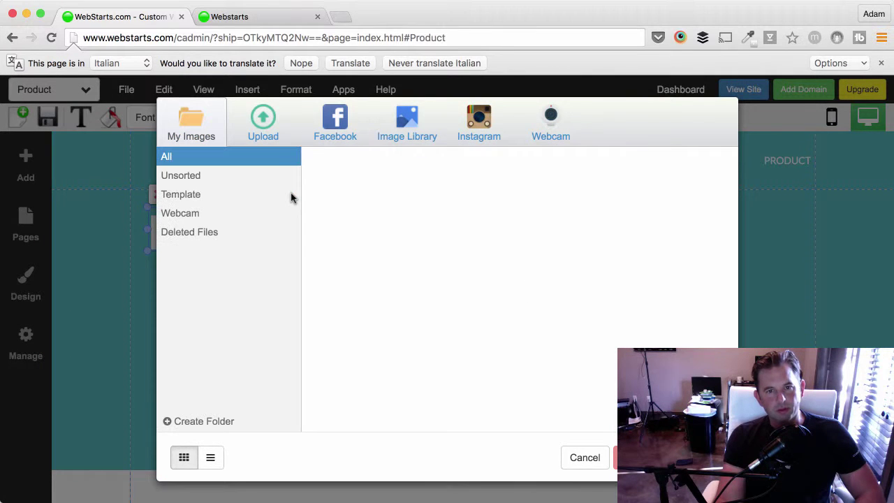
pyautogui.scroll(-5, 447, 286)
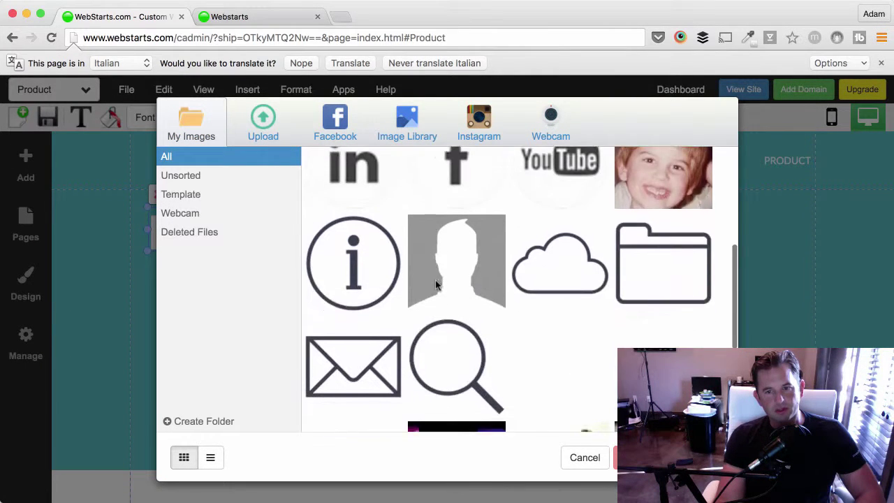
pyautogui.scroll(-3, 436, 284)
pyautogui.scroll(1, 378, 313)
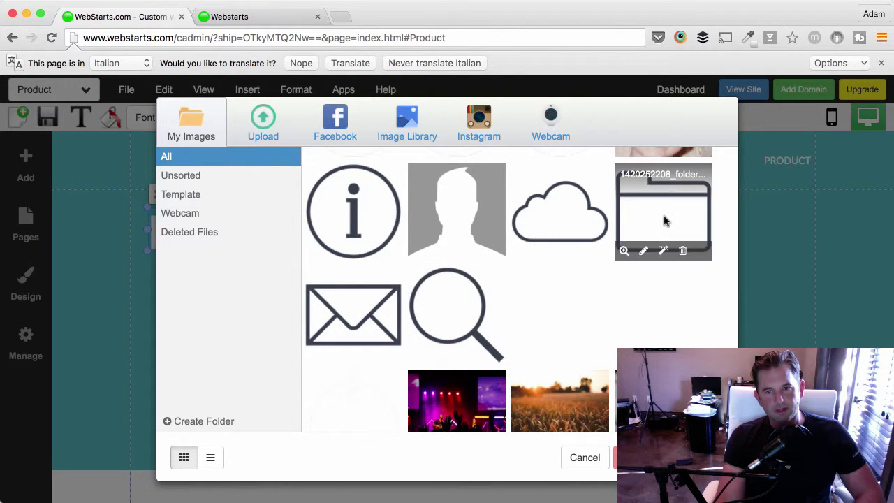
pyautogui.doubleClick(643, 236)
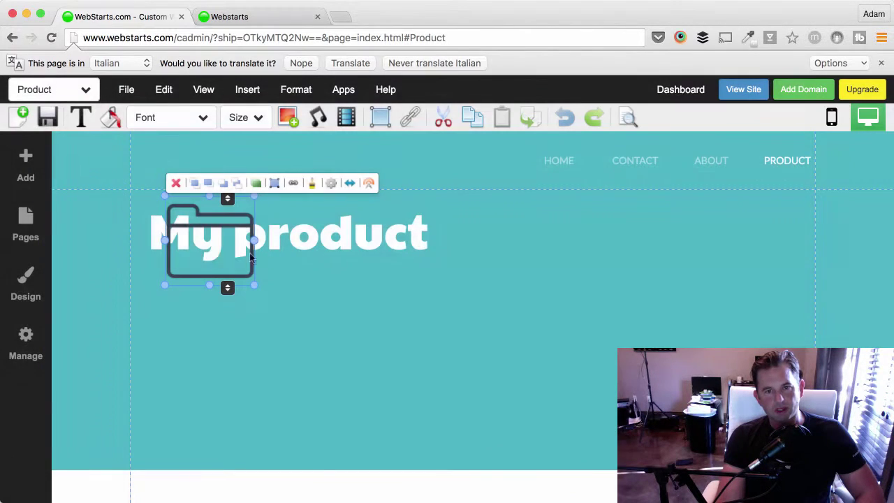
pyautogui.moveTo(250, 257); pyautogui.dragTo(472, 364)
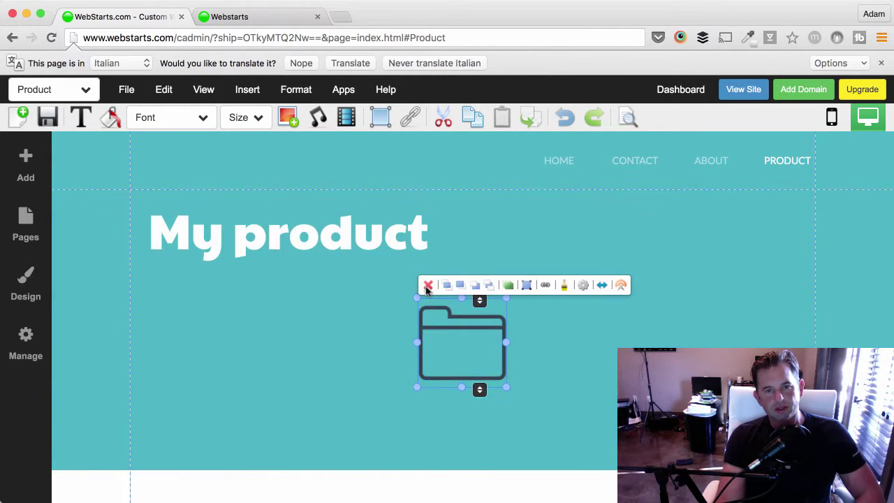
pyautogui.press('Delete')
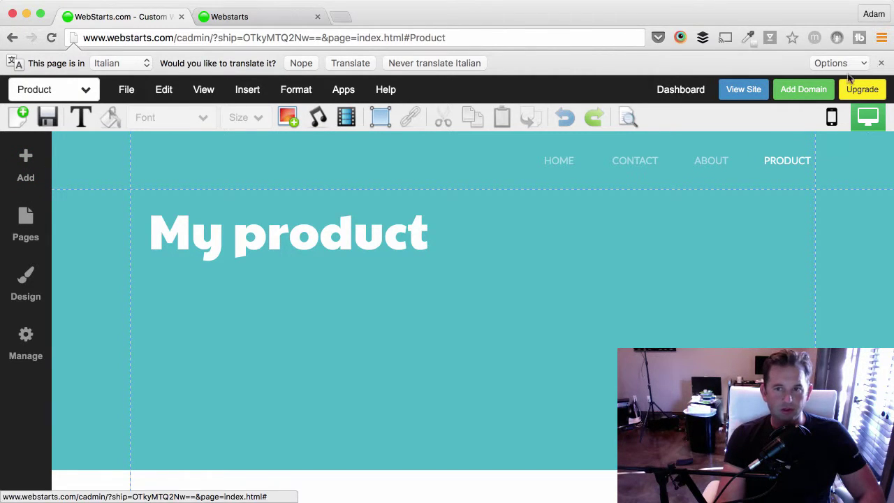
pyautogui.click(880, 62)
# From the Add panel, scroll down to More Apps and choose Sell Products.
pyautogui.click(34, 145)
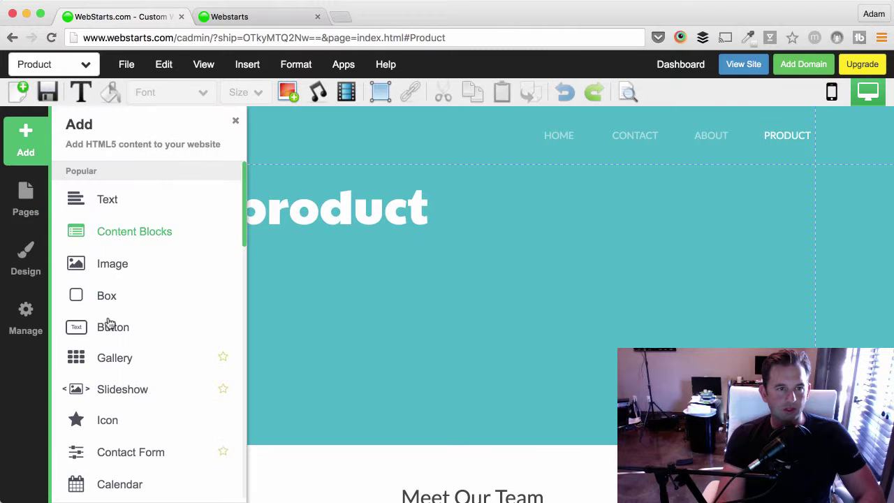
pyautogui.scroll(-10, 110, 325)
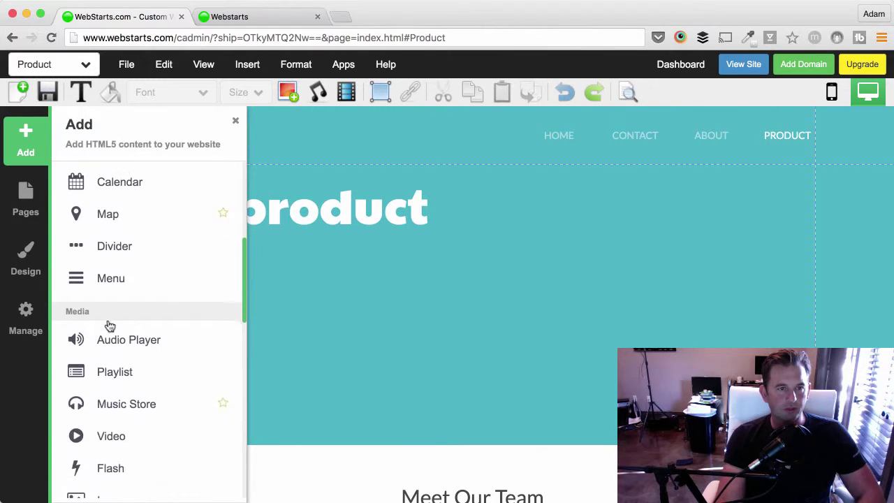
pyautogui.scroll(-5, 110, 326)
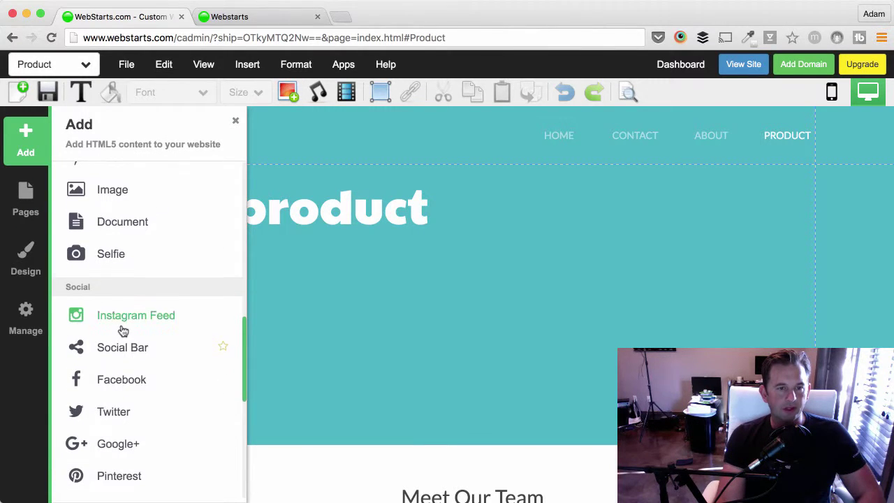
pyautogui.scroll(-5, 120, 330)
pyautogui.scroll(-5, 122, 331)
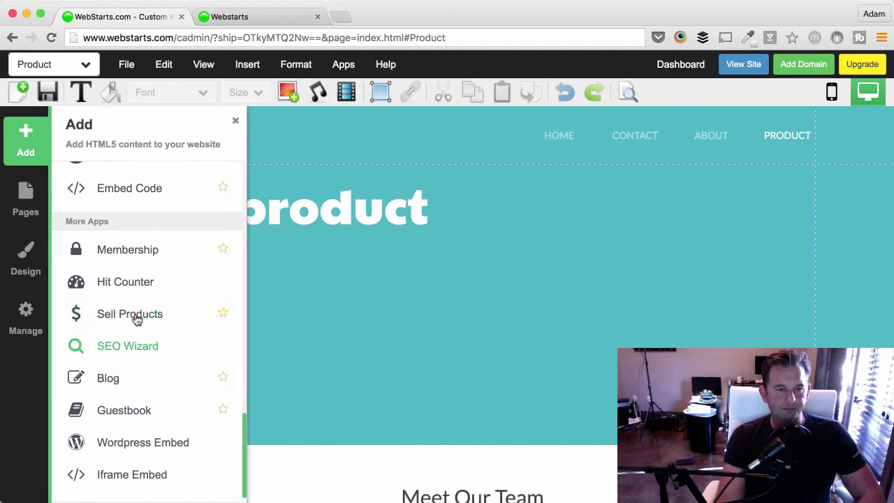
pyautogui.click(136, 314)
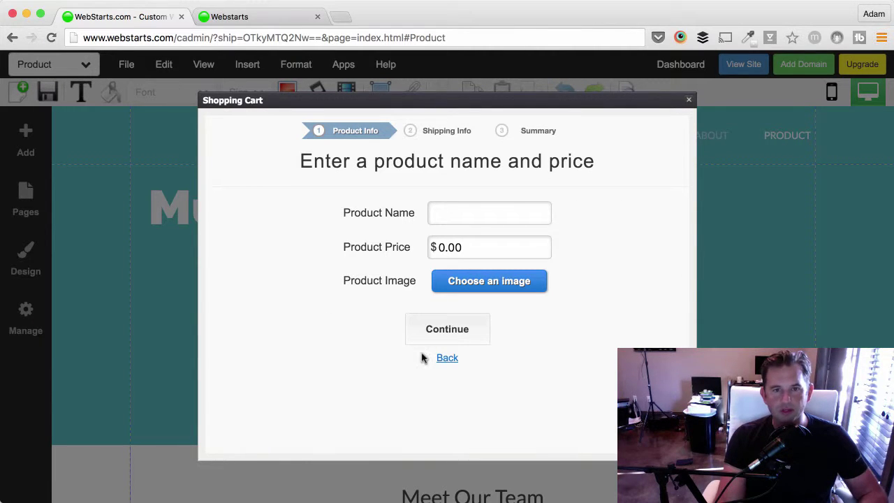
# Enter the product name '5 Secrets of Selling' and price 99.
pyautogui.click(468, 210)
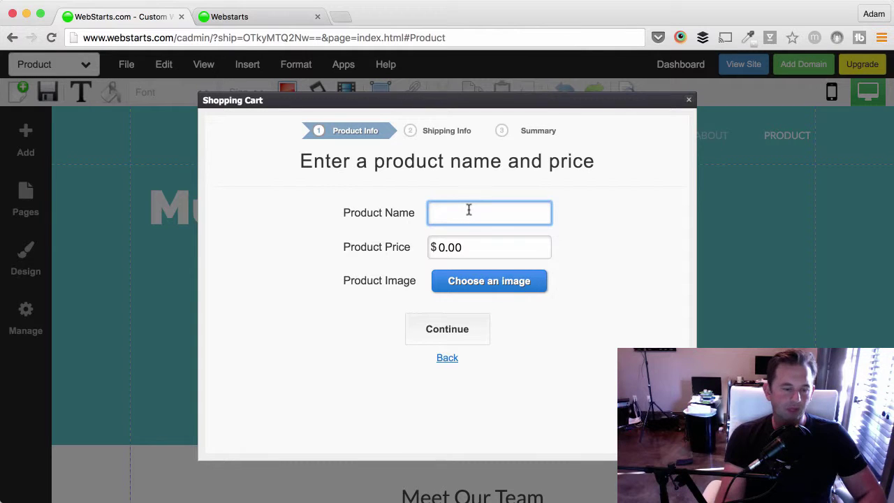
pyautogui.write('5 ')
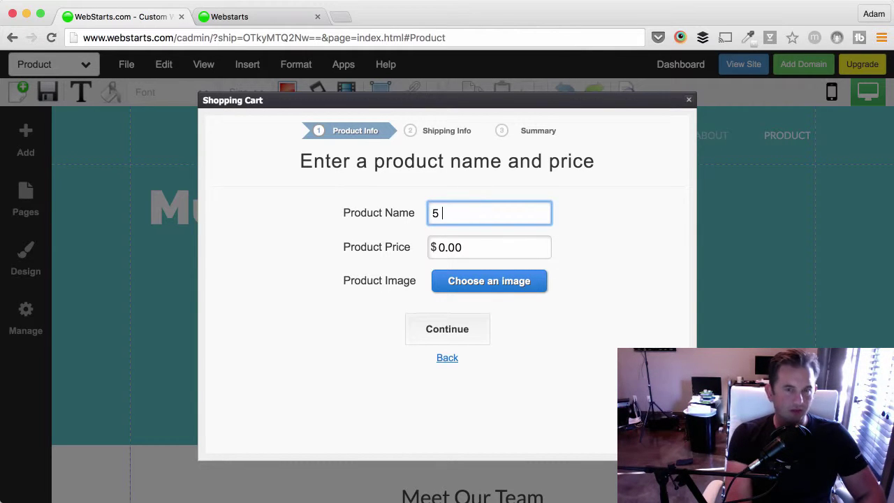
pyautogui.write('Secrets of ')
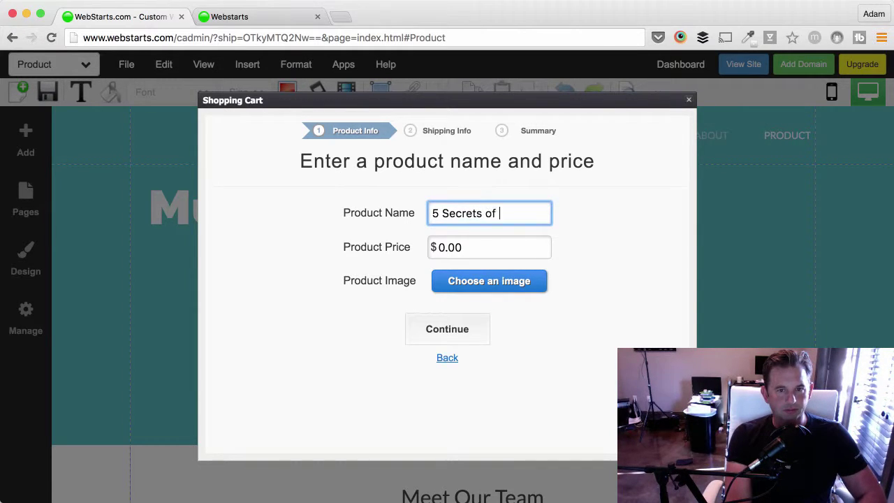
pyautogui.write('Selling')
pyautogui.press('Tab')
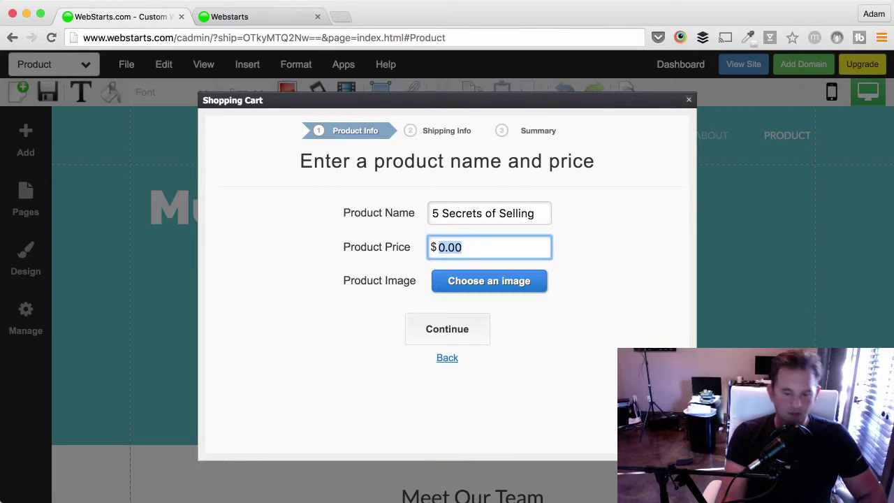
pyautogui.write('99')
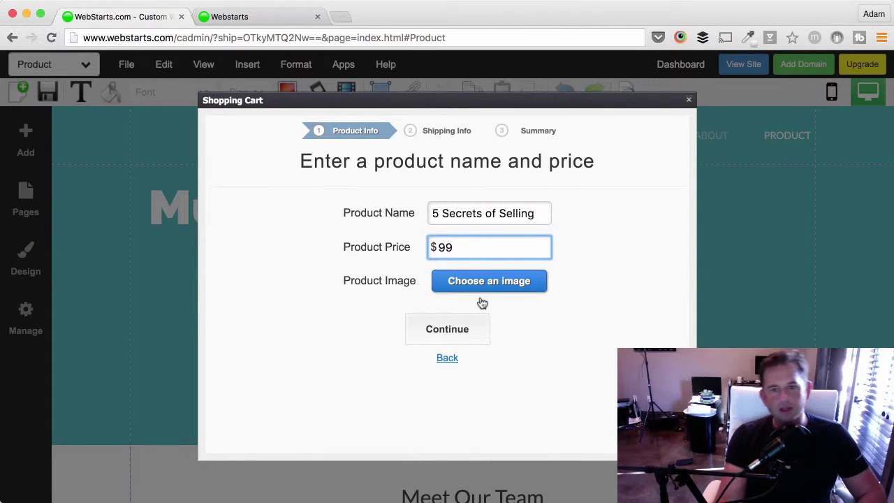
# Attach design.jpg as the product image, decline shipping, and create the product.
pyautogui.click(481, 298)
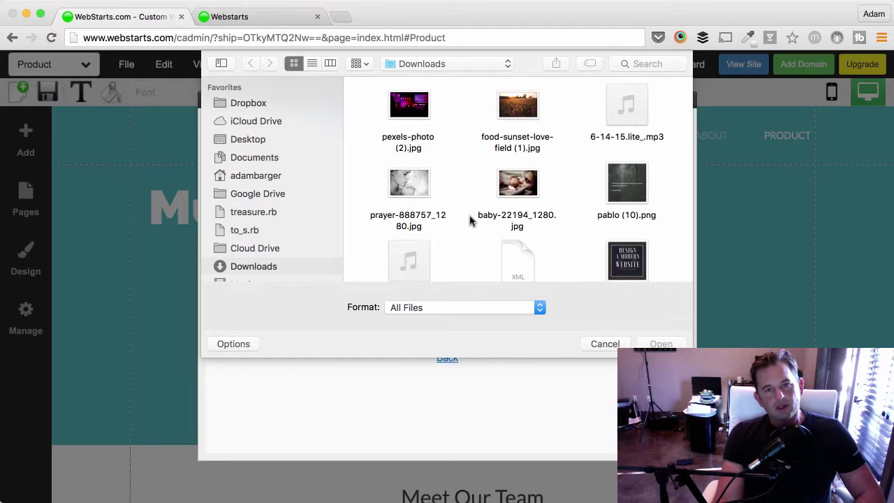
pyautogui.scroll(-5, 469, 220)
pyautogui.scroll(3, 458, 228)
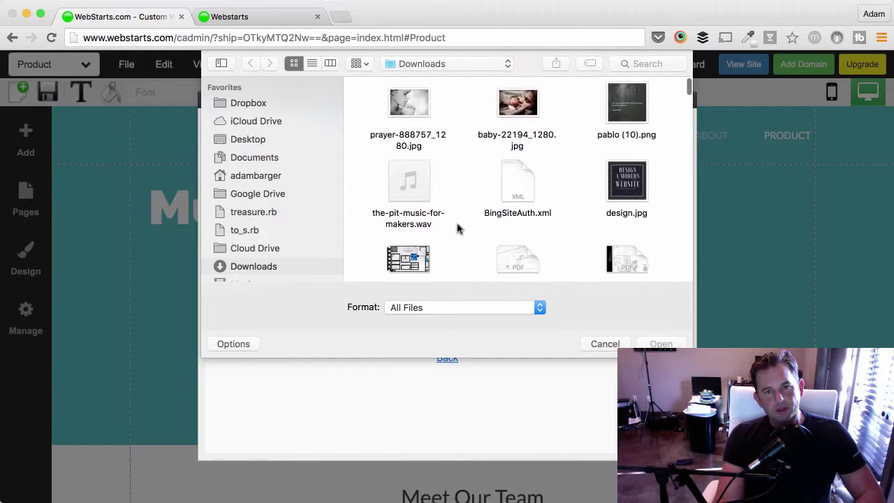
pyautogui.scroll(-2, 458, 228)
pyautogui.click(629, 123)
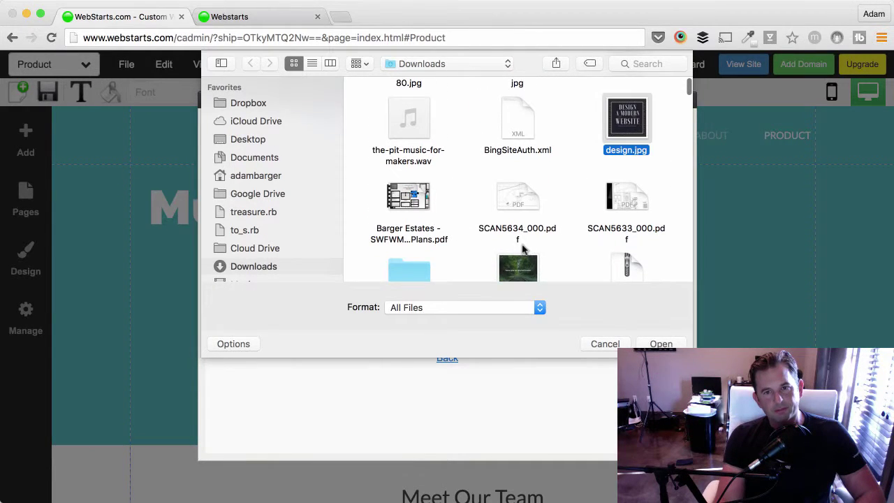
pyautogui.press('Return')
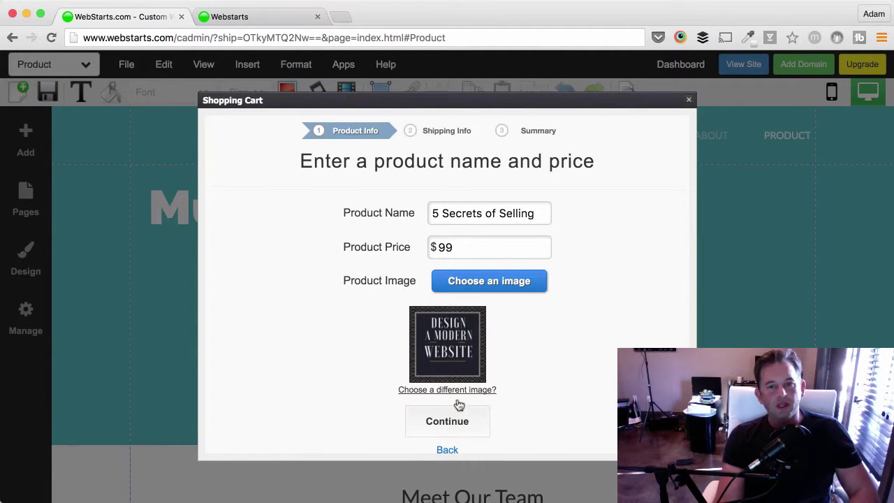
pyautogui.click(458, 417)
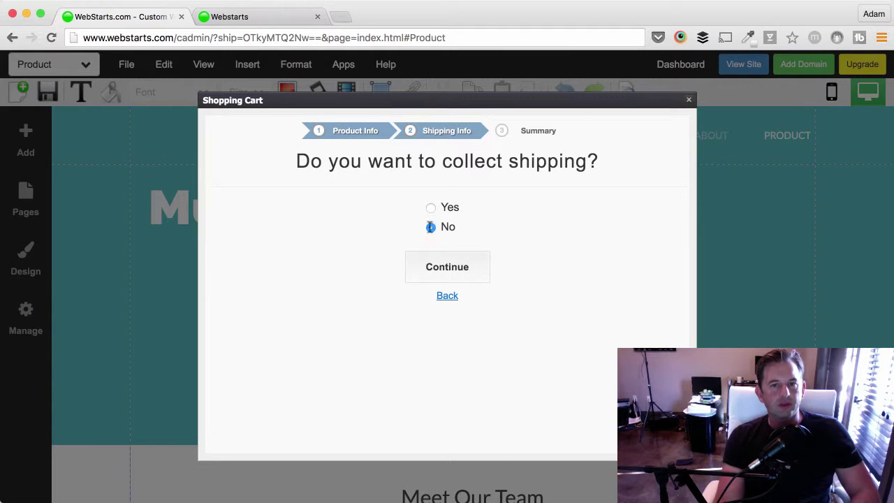
pyautogui.click(447, 276)
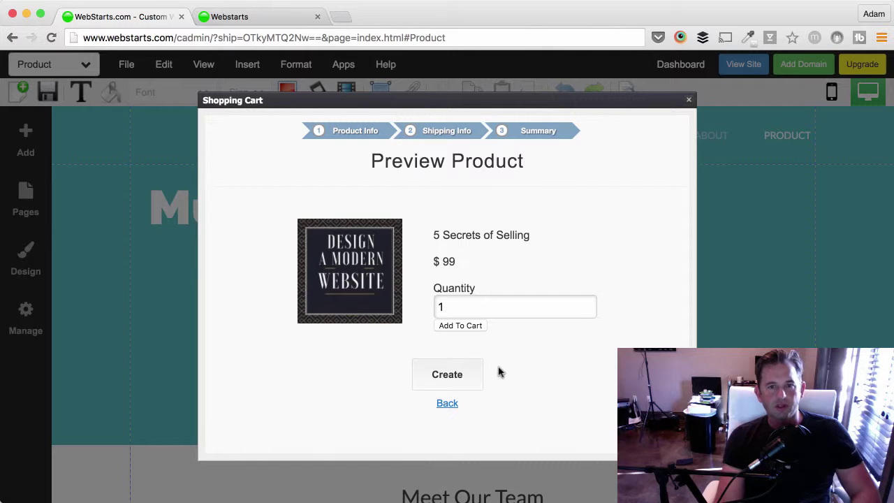
pyautogui.click(475, 374)
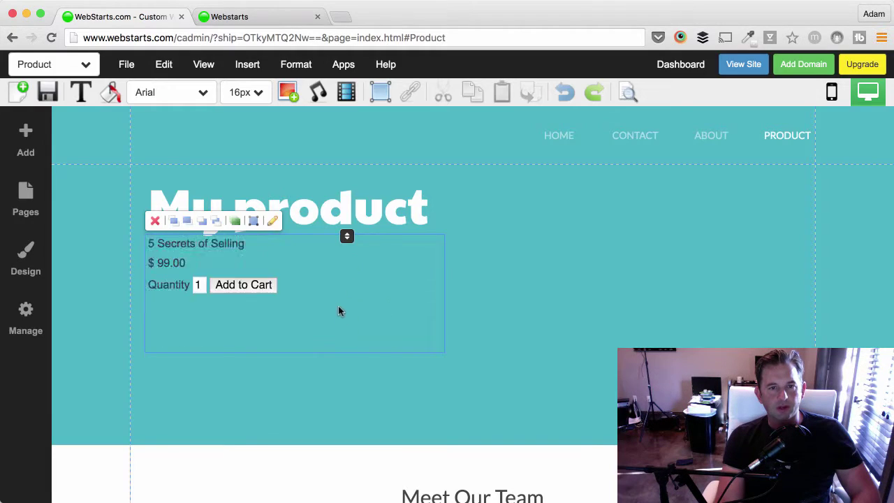
# Centre the product widget beneath the My product heading and let the page save.
pyautogui.click(355, 281)
pyautogui.moveTo(314, 267); pyautogui.dragTo(398, 294)
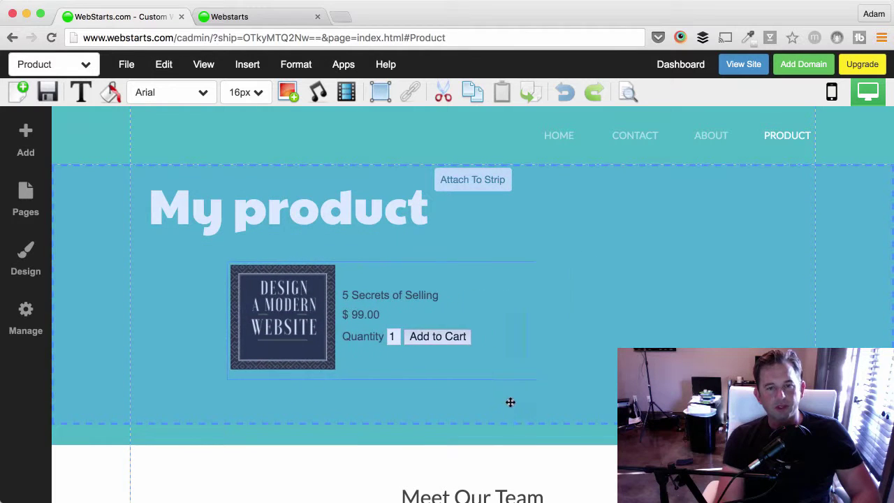
pyautogui.moveTo(509, 403); pyautogui.dragTo(556, 302)
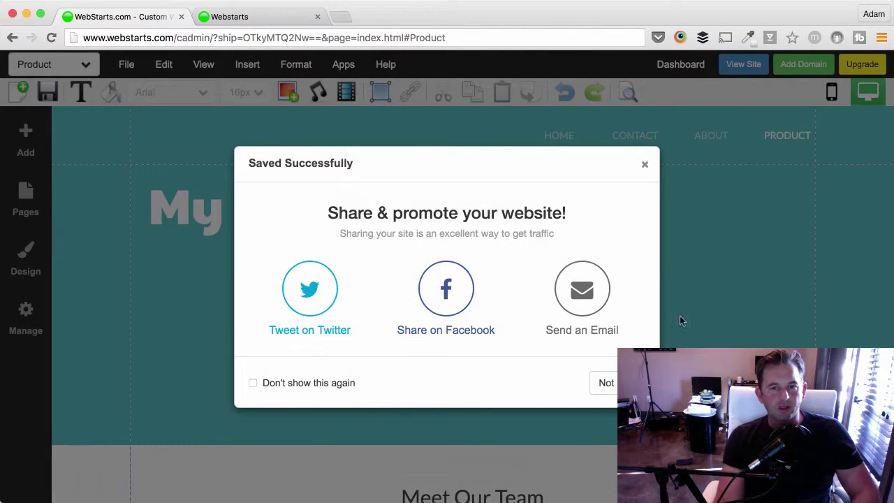
pyautogui.click(746, 68)
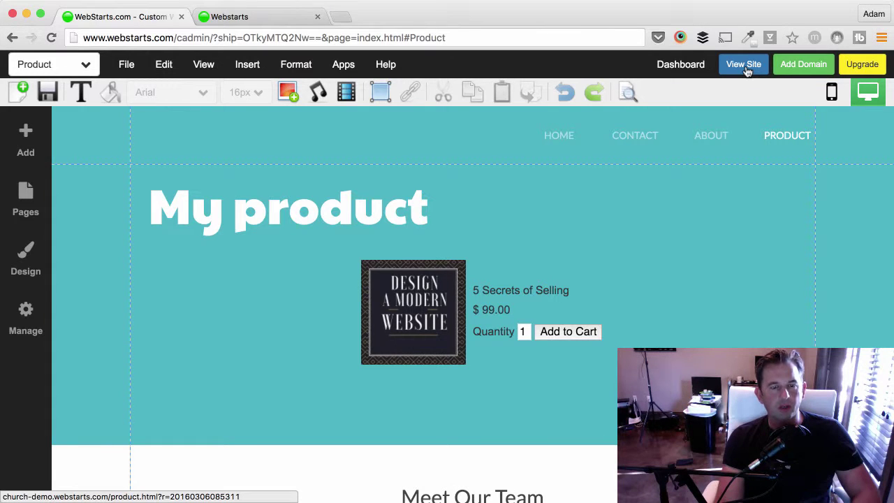
# Open the widget's Shopping Cart settings, close them unchanged, and go to the Dashboard.
pyautogui.click(550, 292)
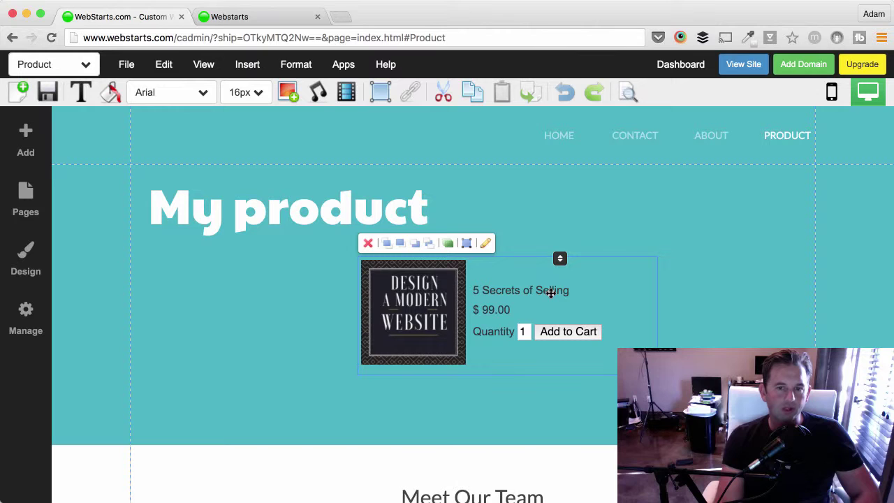
pyautogui.doubleClick(475, 263)
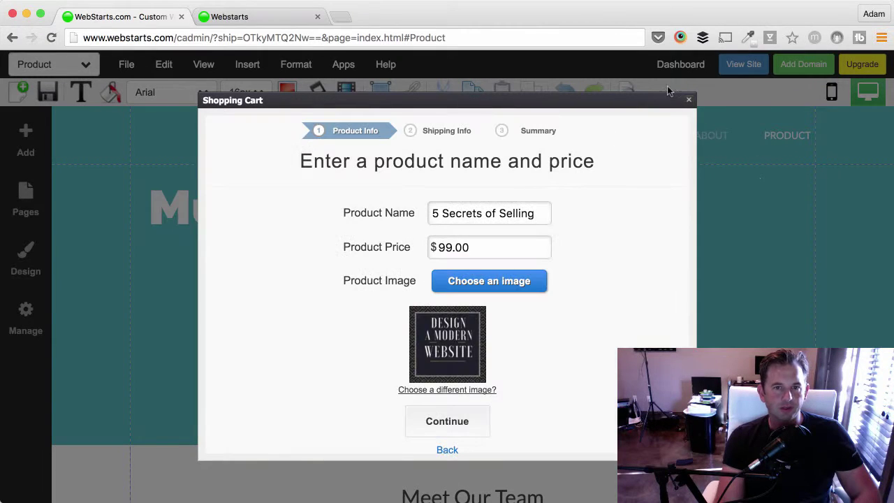
pyautogui.click(687, 101)
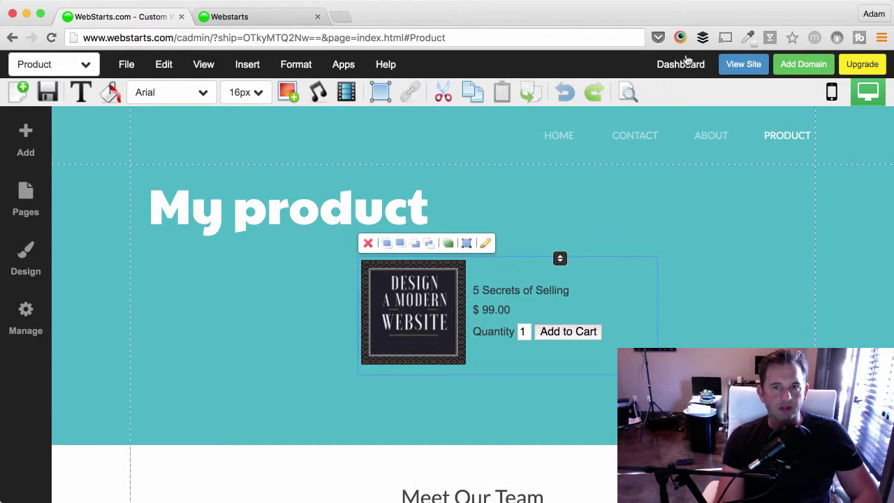
pyautogui.click(687, 64)
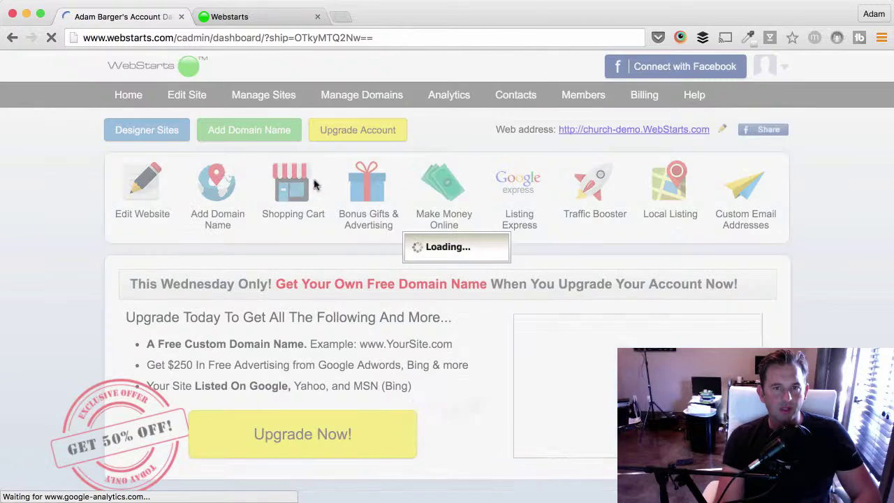
# Reopen the Shopping Cart admin and find 5 Secrets of Selling listed at $99.00 in the product list.
pyautogui.click(313, 183)
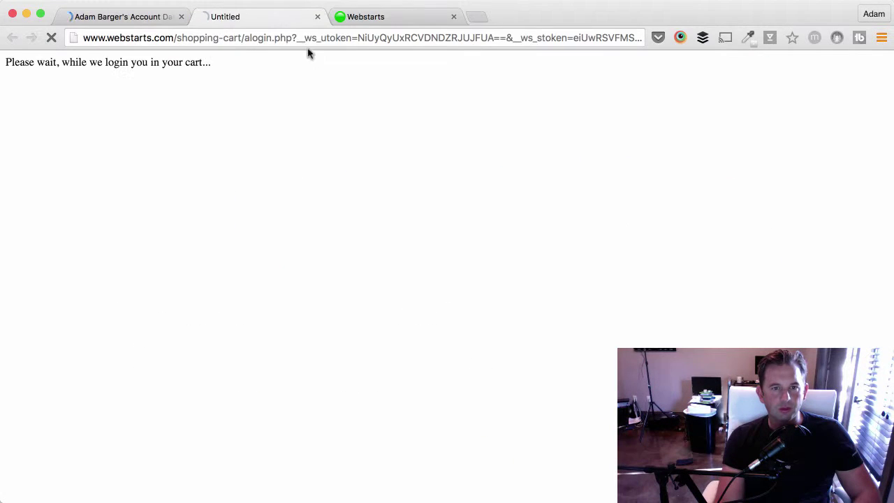
pyautogui.click(316, 17)
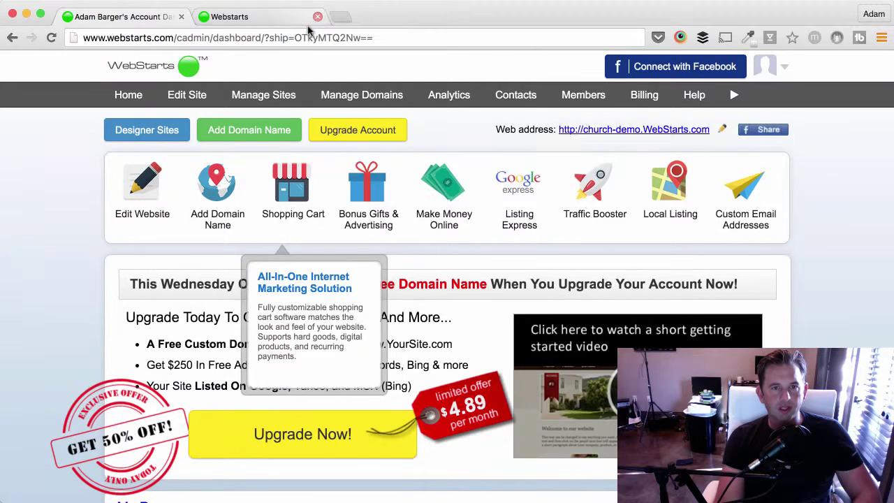
pyautogui.click(279, 180)
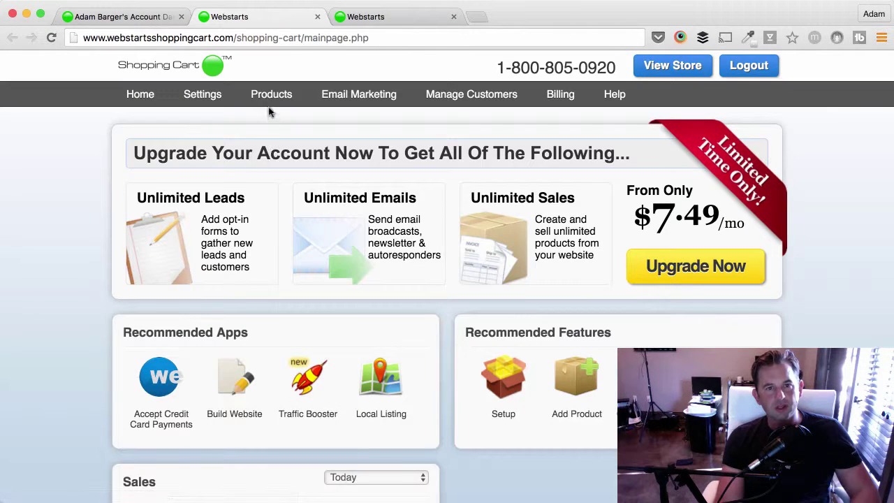
pyautogui.click(273, 99)
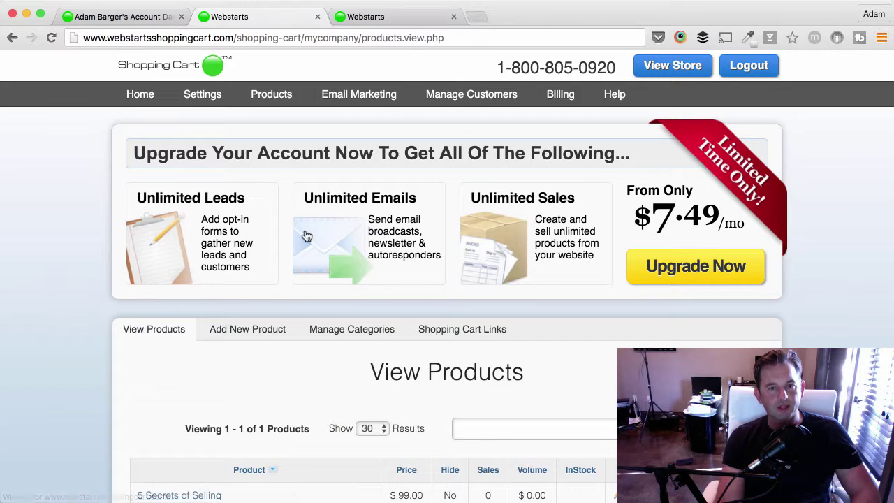
pyautogui.scroll(-2, 220, 345)
pyautogui.scroll(-2, 220, 345)
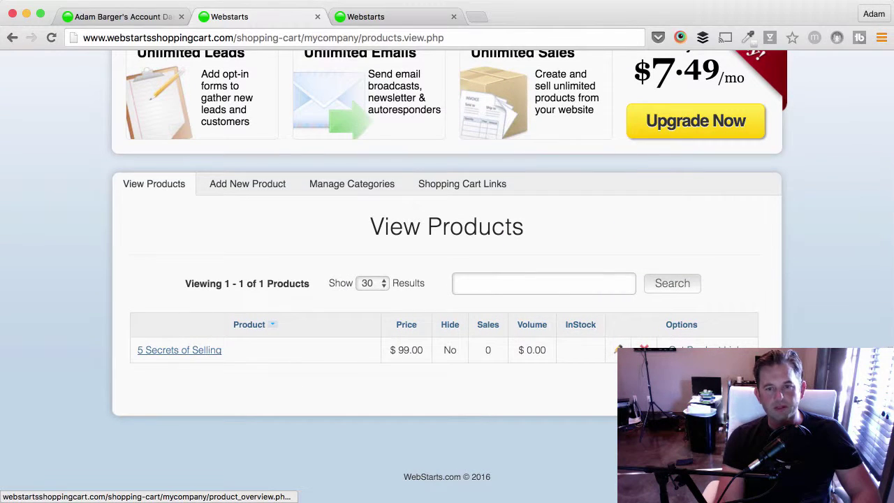
# Review 5 Secrets of Selling's tax, shipping, inventory, email, delivery, confirmation and quick-buy link details.
pyautogui.click(179, 350)
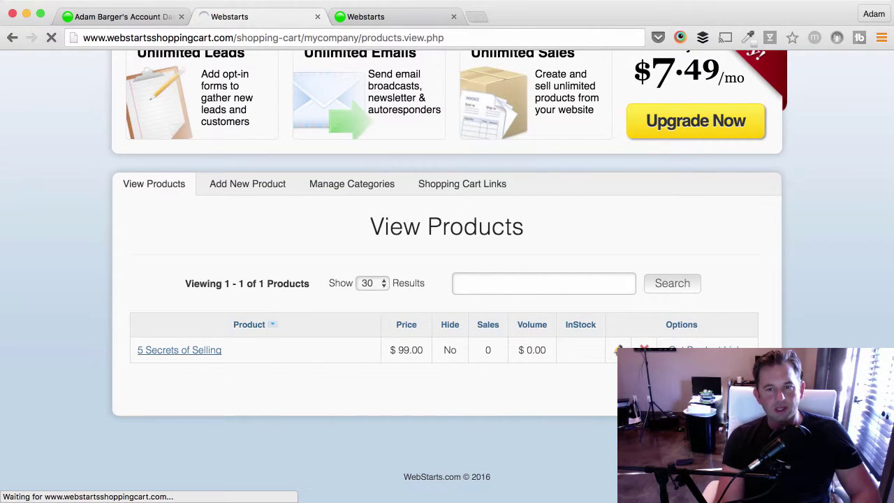
pyautogui.scroll(-8, 326, 328)
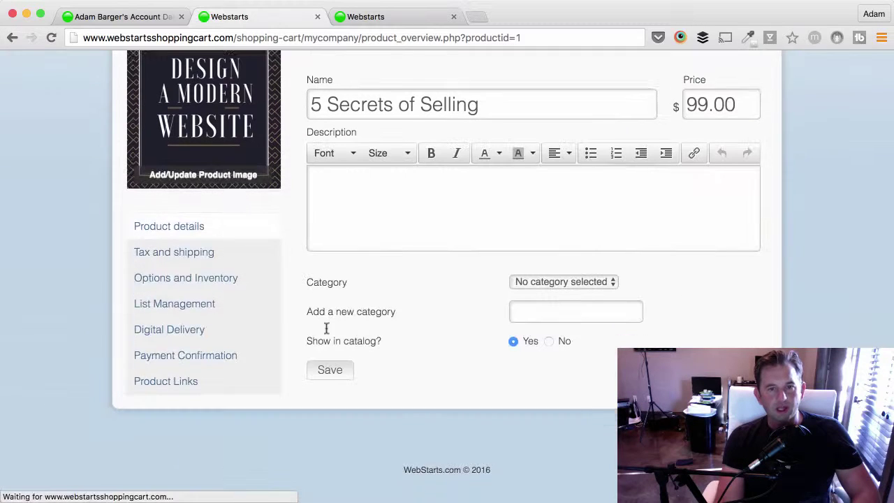
pyautogui.click(211, 268)
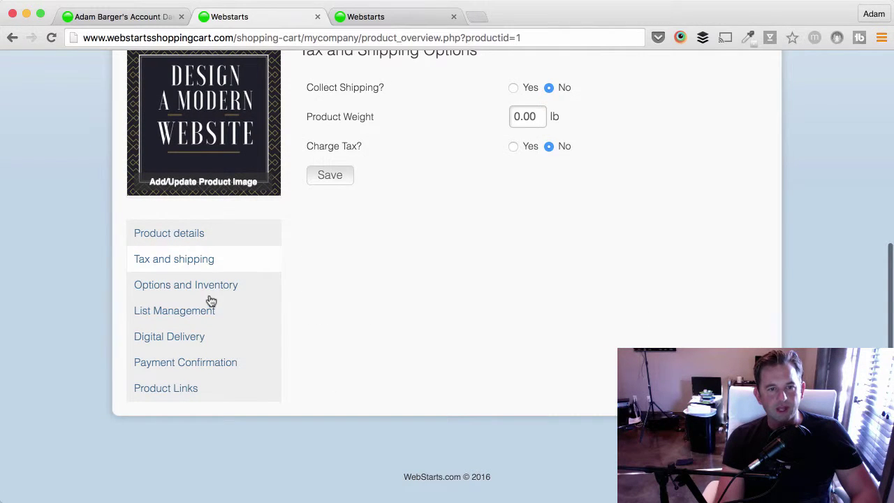
pyautogui.click(209, 294)
pyautogui.click(201, 322)
pyautogui.click(201, 346)
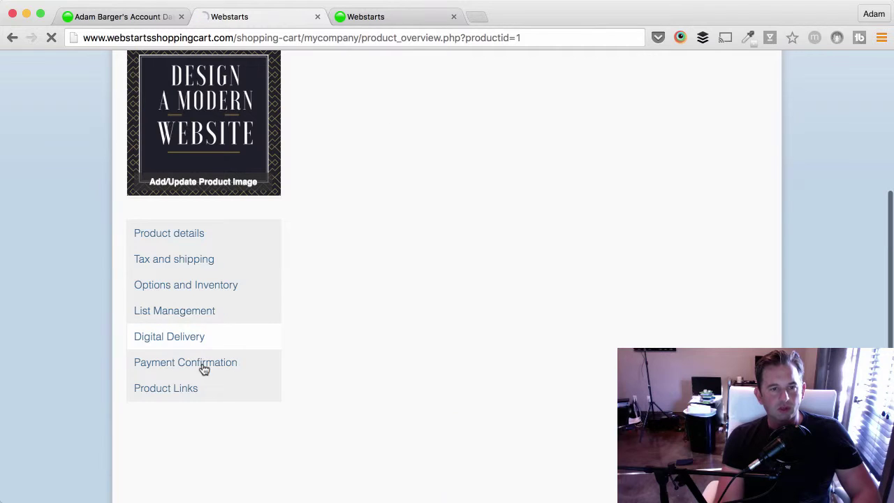
pyautogui.click(203, 368)
pyautogui.click(195, 386)
pyautogui.scroll(8, 742, 237)
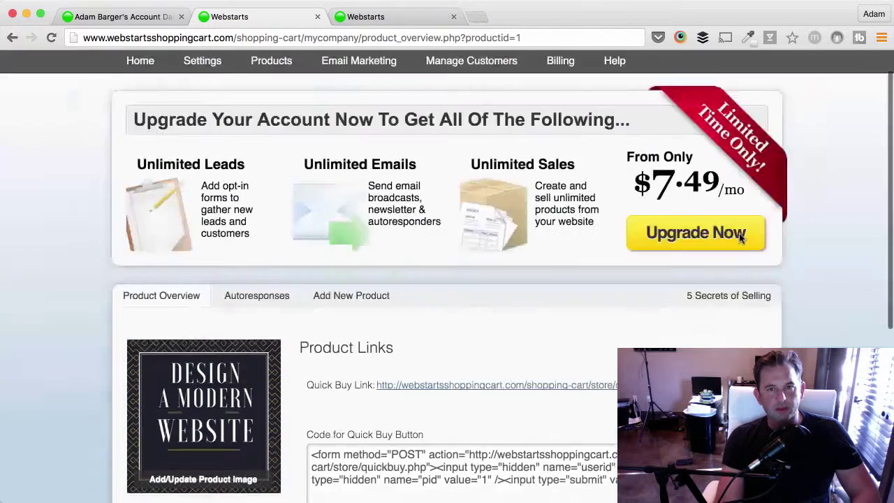
pyautogui.scroll(1, 741, 237)
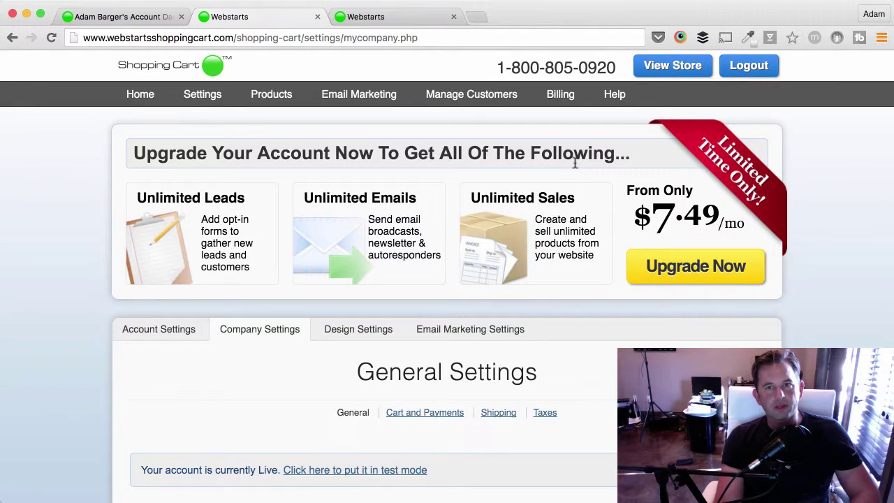